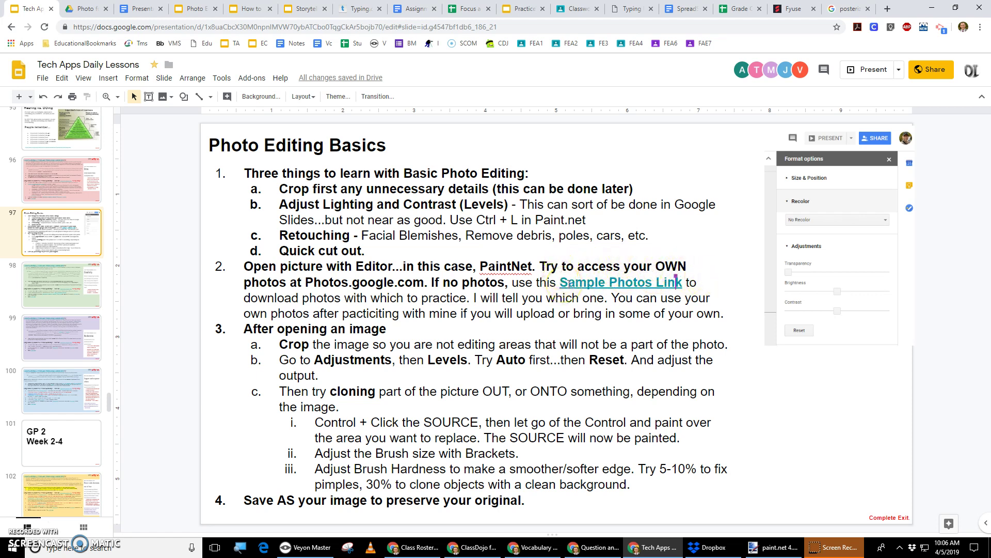
# Step: Follow the Sample Photos Link on the slide to open the 'Photo for Editing' Drive folder
pyautogui.click(569, 283)
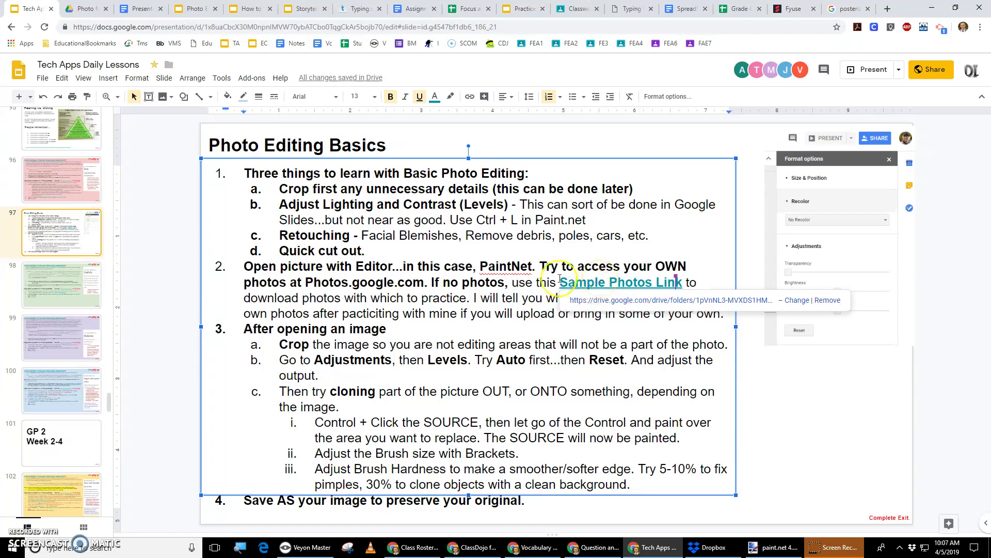
pyautogui.click(513, 282)
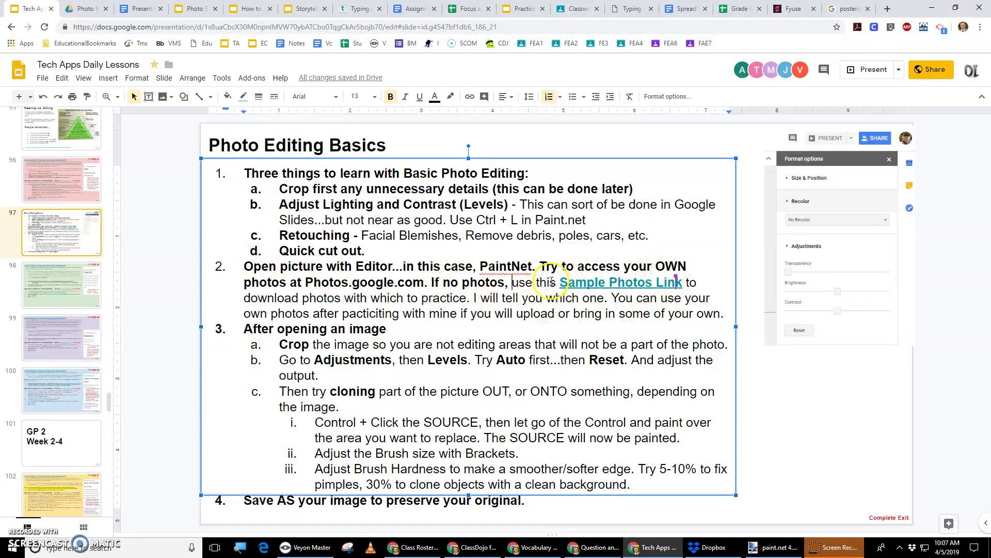
pyautogui.click(625, 284)
pyautogui.keyDown('ctrl'); pyautogui.click(625, 283); pyautogui.keyUp('ctrl')
# Step: Download the Loker on Guitar photo, retrying from its full-size preview after the menu download fails
pyautogui.click(88, 12)
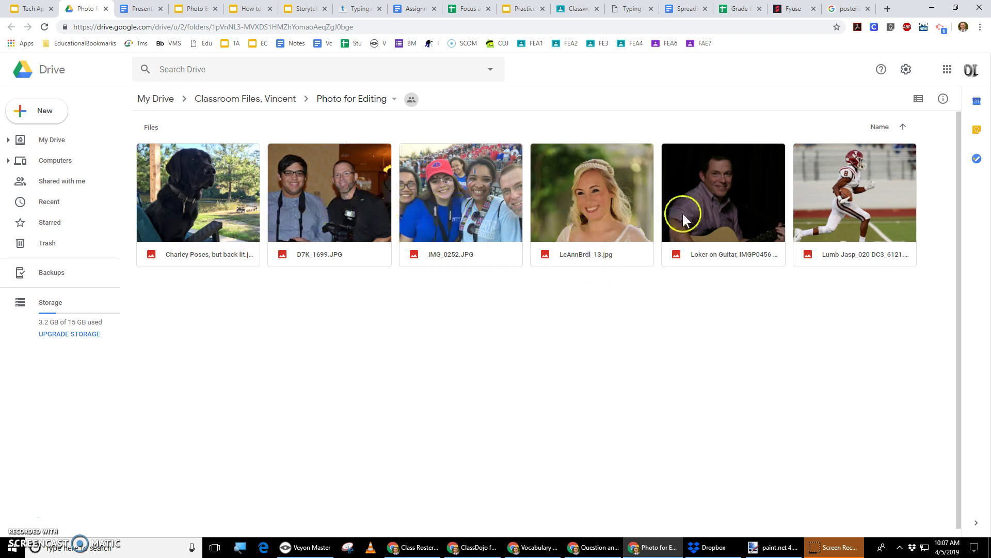
pyautogui.click(696, 205)
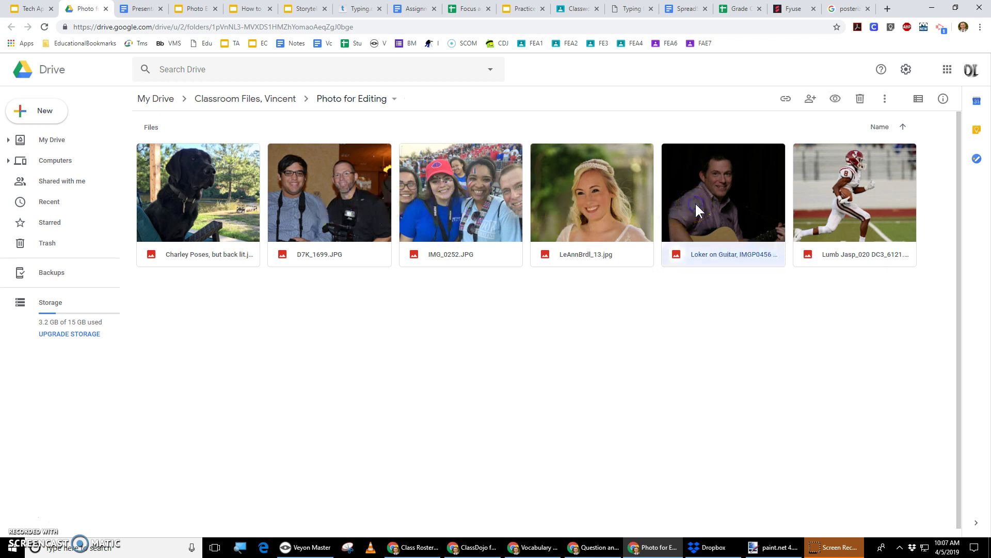
pyautogui.rightClick(702, 200)
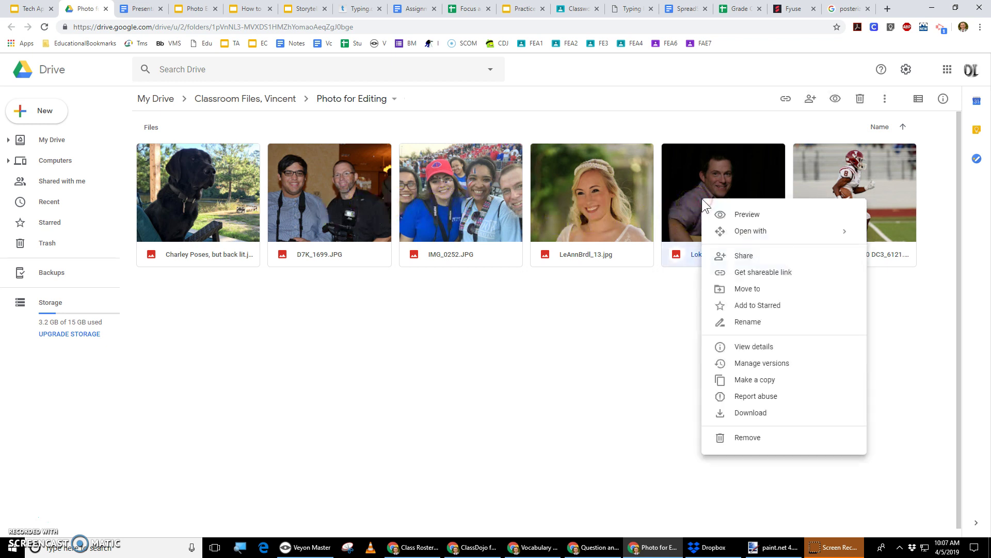
pyautogui.click(737, 416)
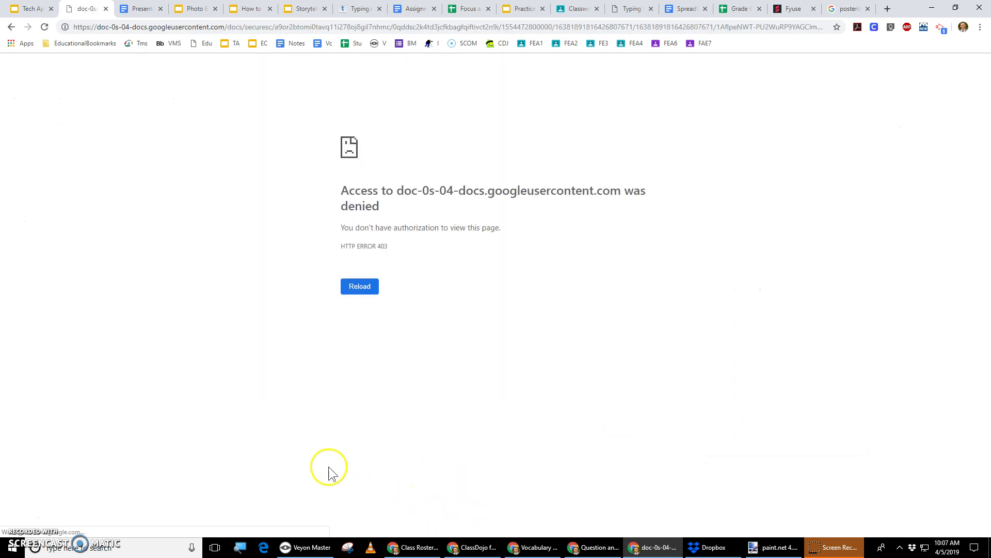
pyautogui.click(361, 283)
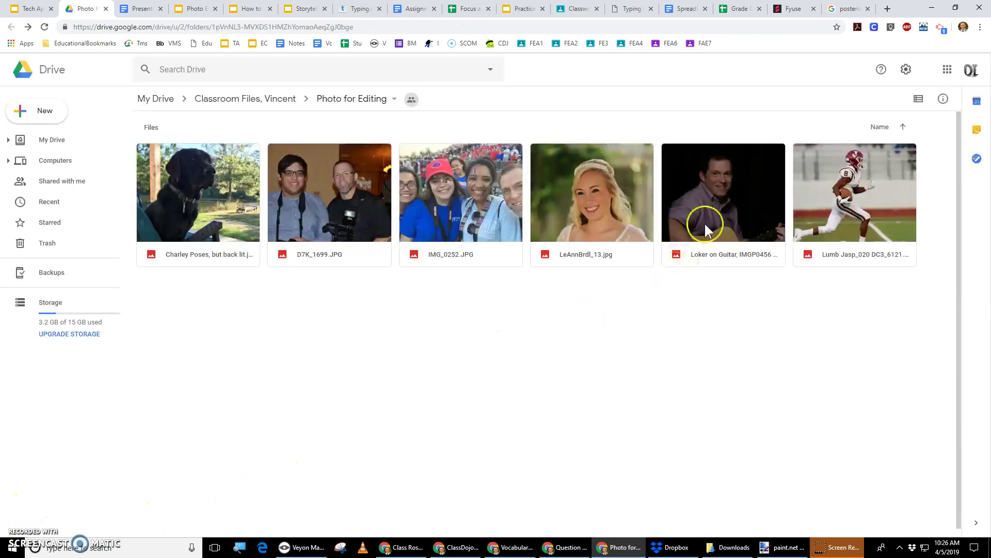
pyautogui.doubleClick(721, 195)
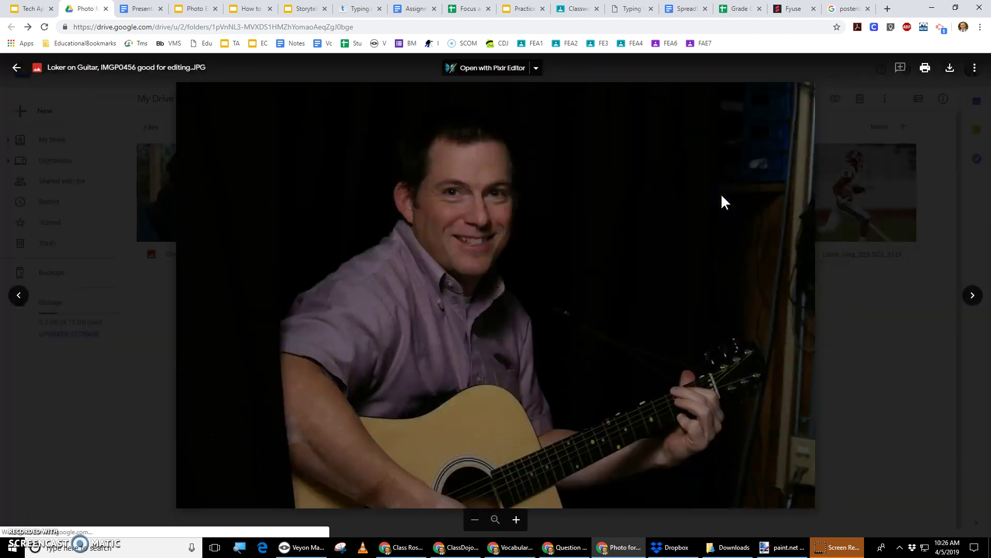
pyautogui.click(949, 68)
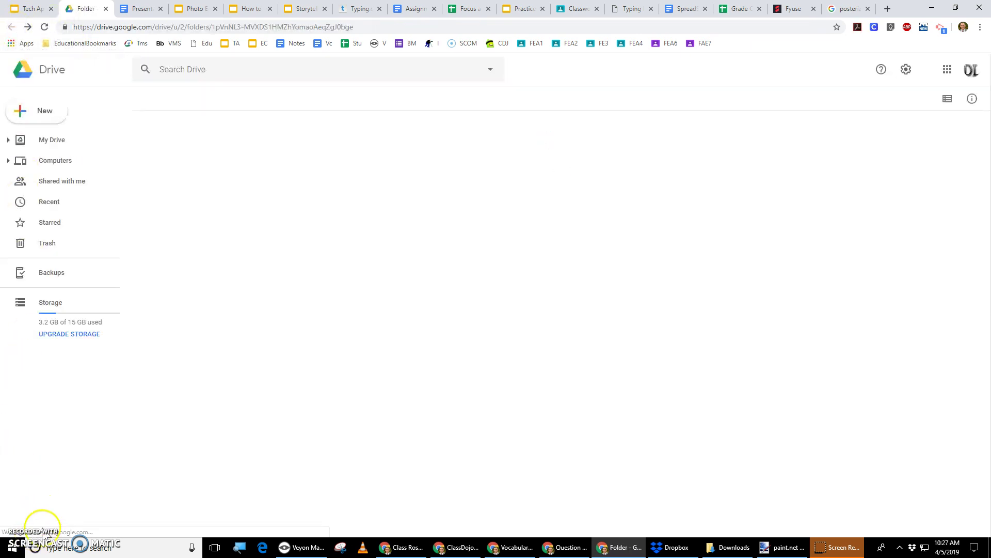
# Step: Open Downloads in File Explorer and select the Loker on Guitar JPG (506 KB)
pyautogui.click(725, 548)
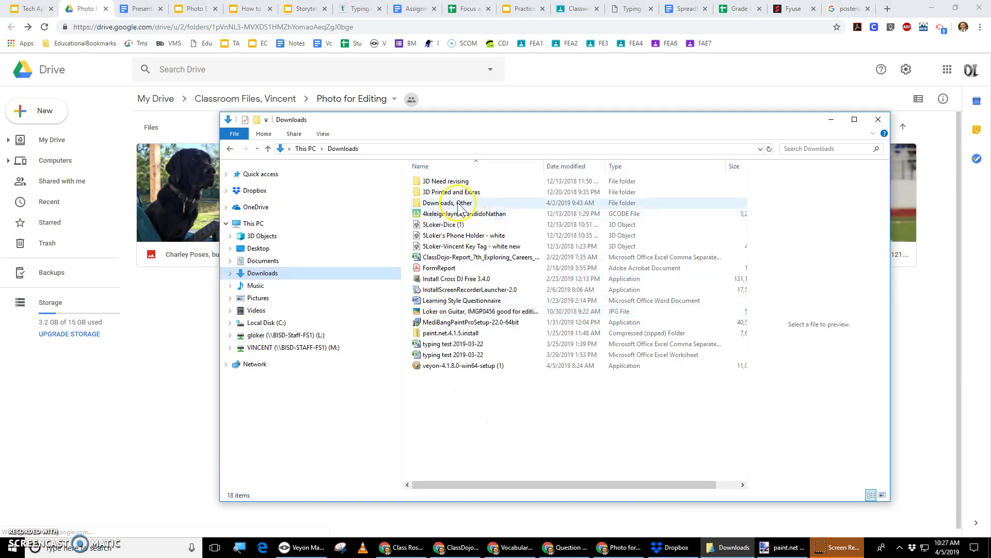
pyautogui.click(257, 276)
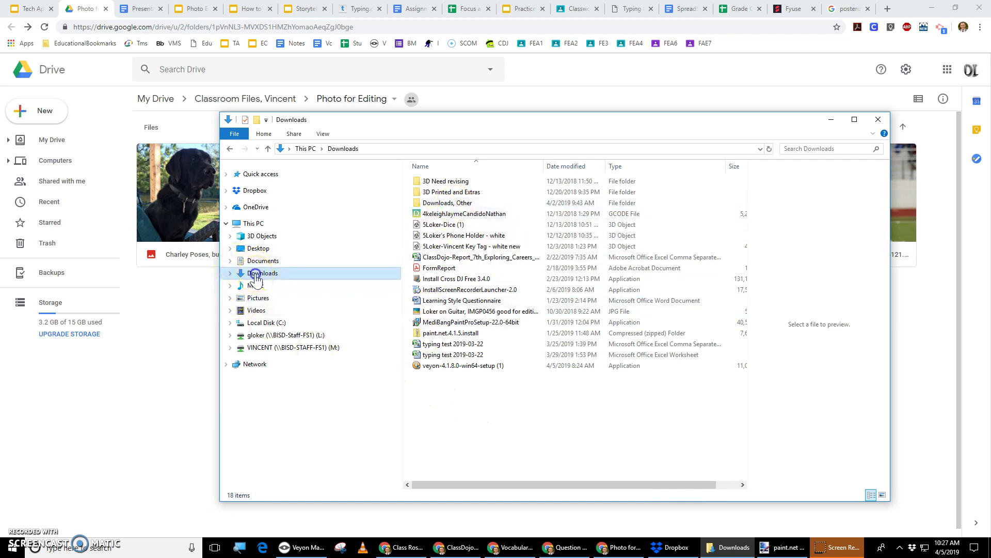
pyautogui.click(427, 312)
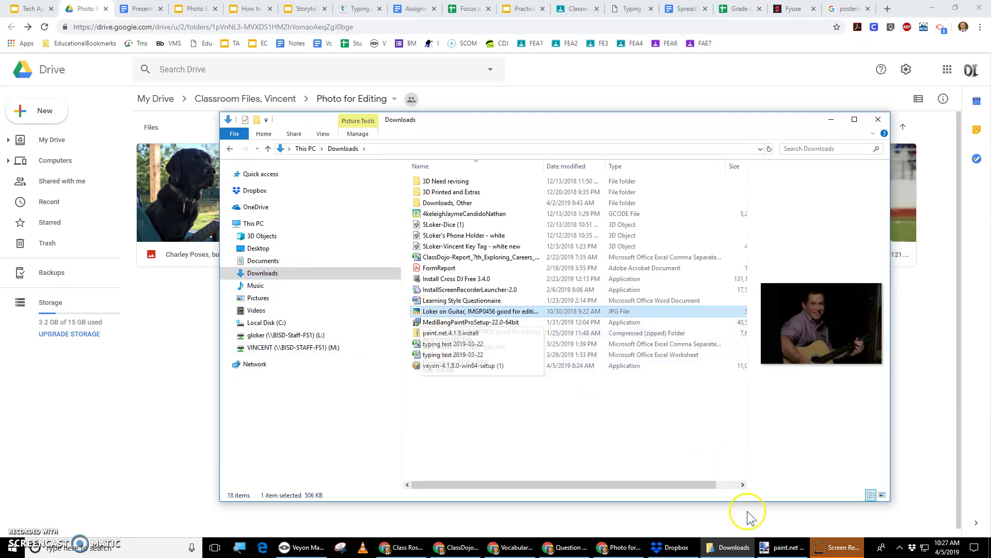
# Step: Drag the Loker on Guitar JPG from Explorer into paint.net, opening it at 2400 × 1600
pyautogui.moveTo(778, 551)
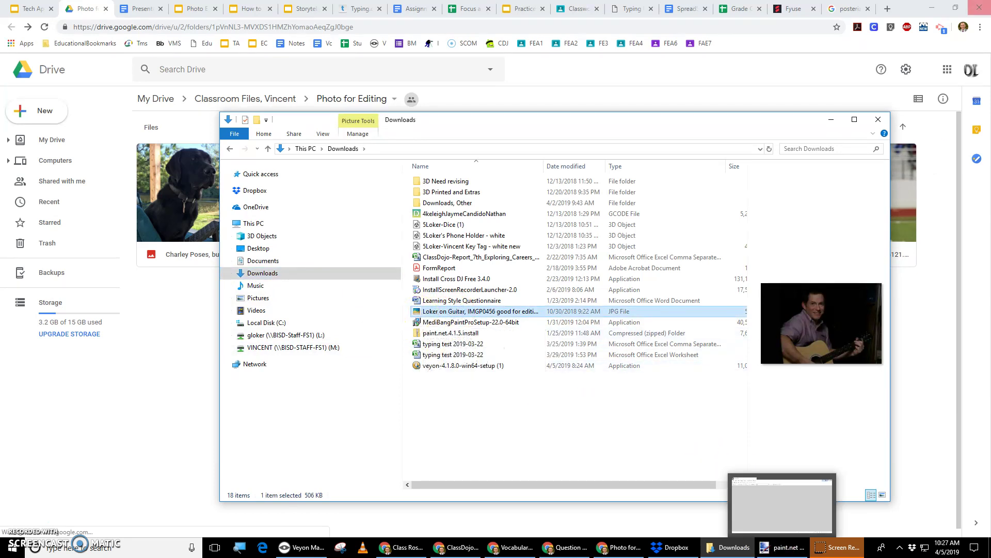
pyautogui.click(777, 552)
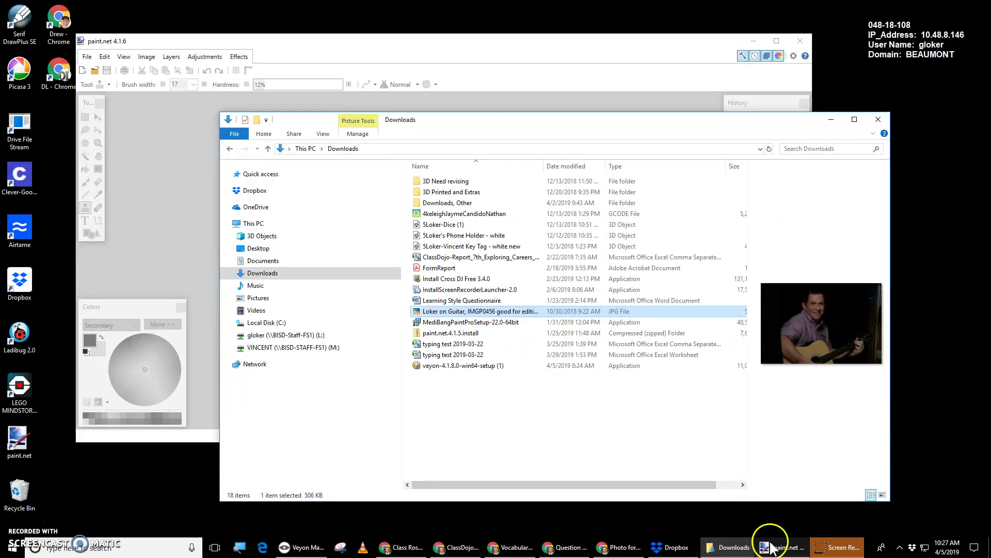
pyautogui.moveTo(472, 129); pyautogui.dragTo(636, 145)
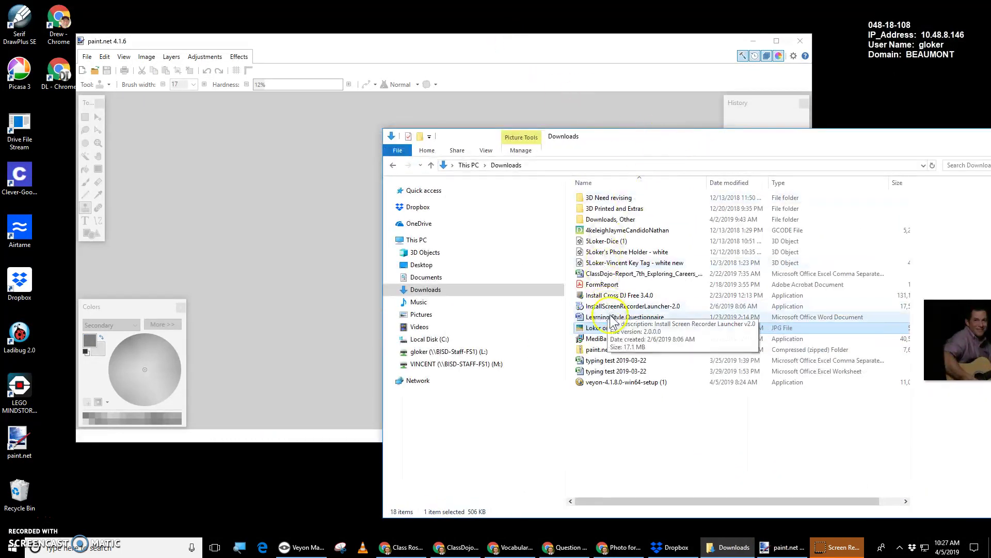
pyautogui.doubleClick(601, 328)
pyautogui.moveTo(589, 329); pyautogui.dragTo(286, 256)
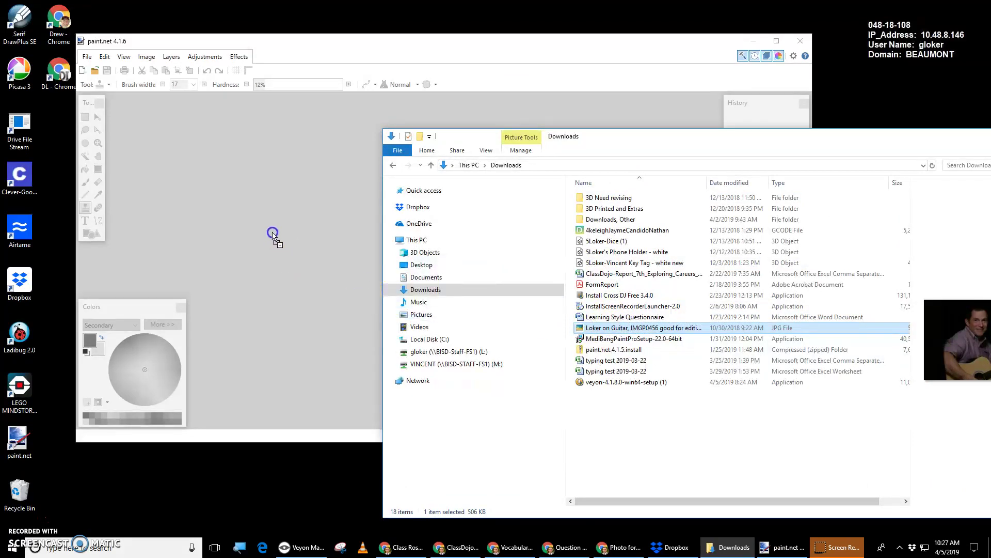
pyautogui.moveTo(274, 237); pyautogui.dragTo(274, 237)
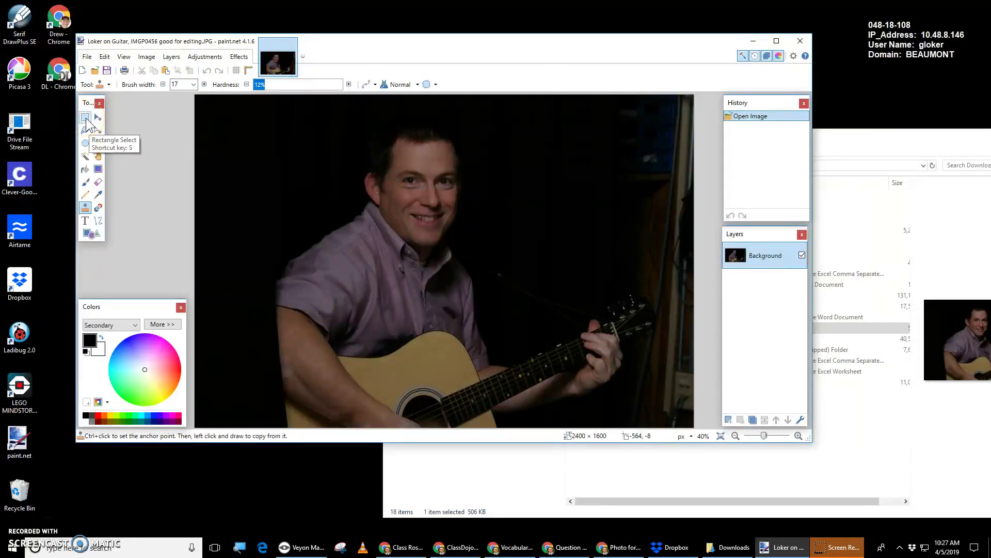
# Step: Select a rectangle around the man and guitar and crop the photo to 1981 × 1419
pyautogui.click(86, 120)
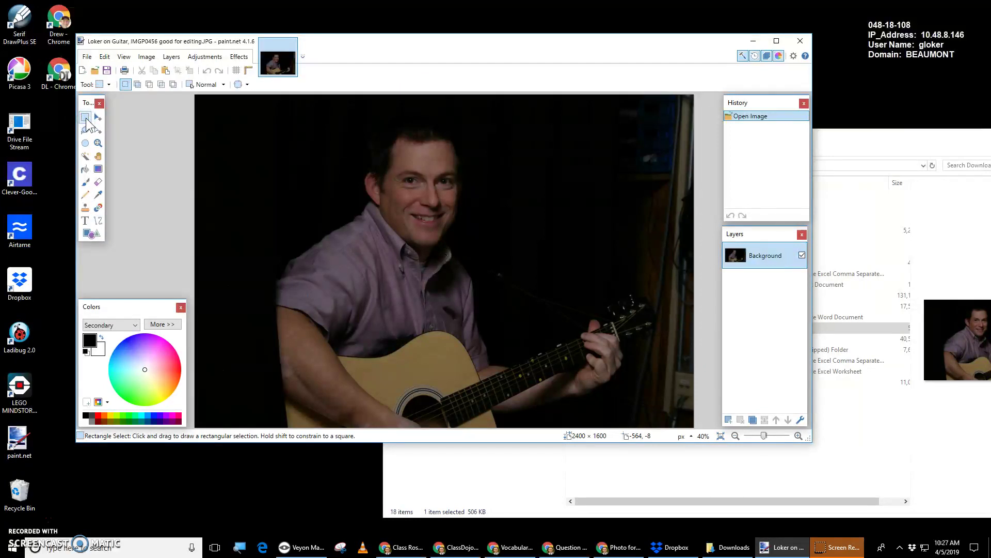
pyautogui.moveTo(240, 112); pyautogui.dragTo(668, 412)
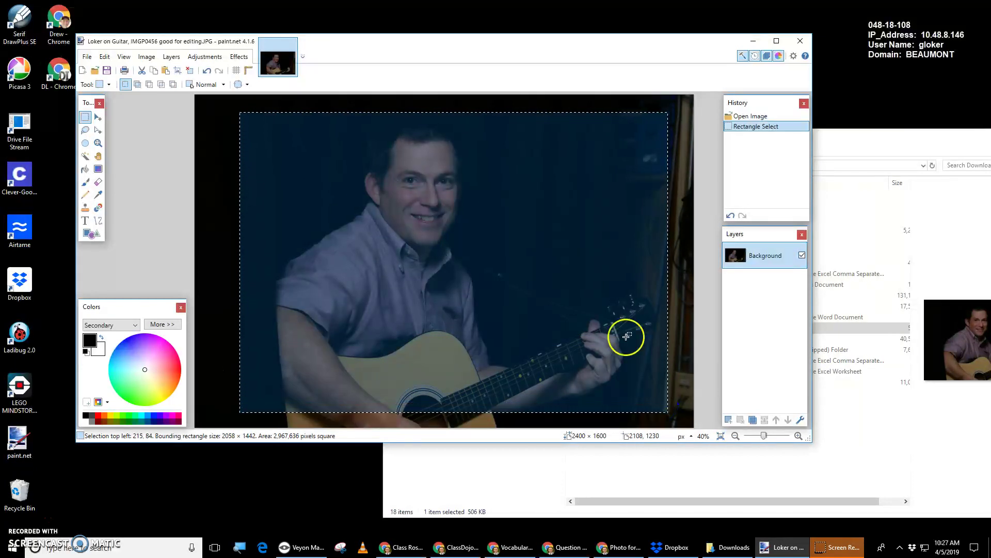
pyautogui.click(226, 107)
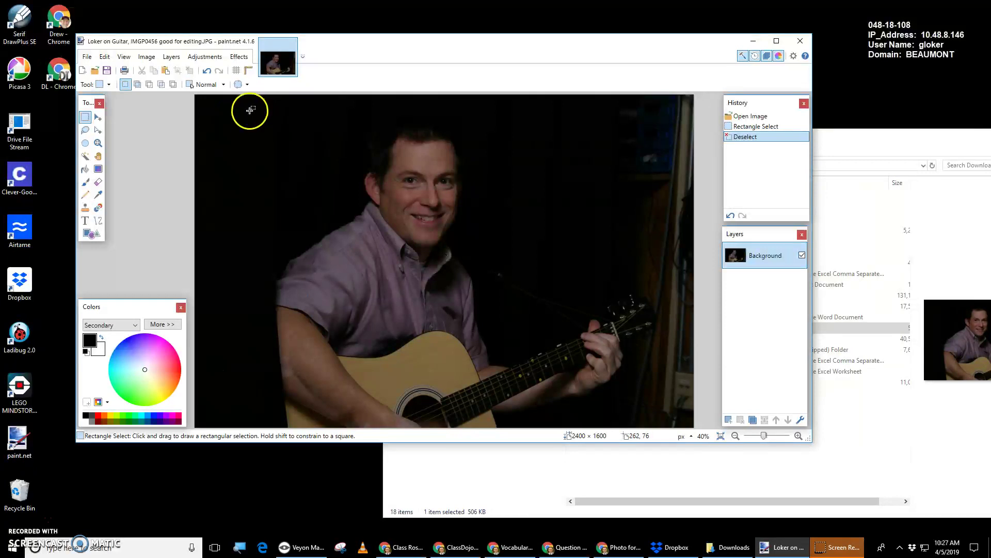
pyautogui.moveTo(250, 111); pyautogui.dragTo(670, 409)
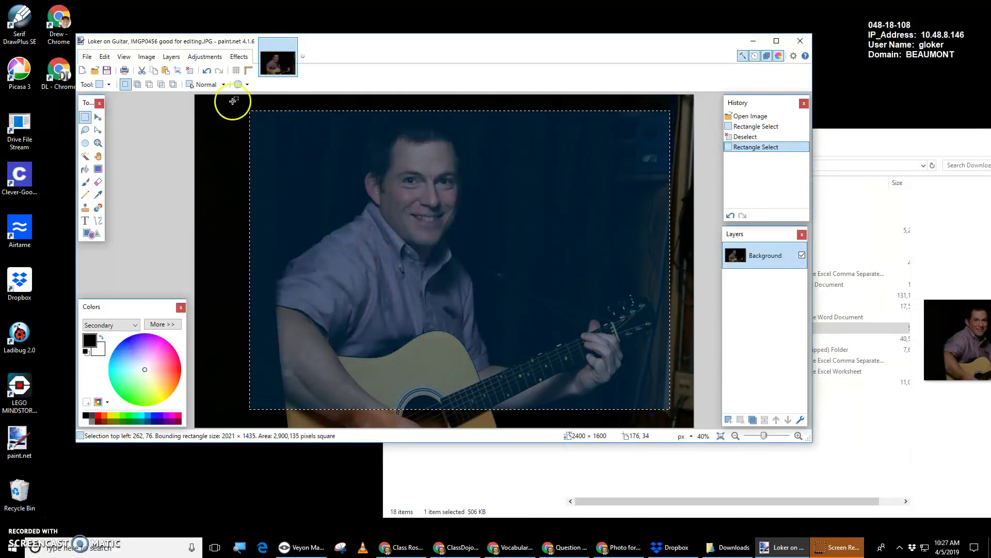
pyautogui.click(223, 115)
pyautogui.moveTo(255, 113); pyautogui.dragTo(673, 400)
pyautogui.click(235, 132)
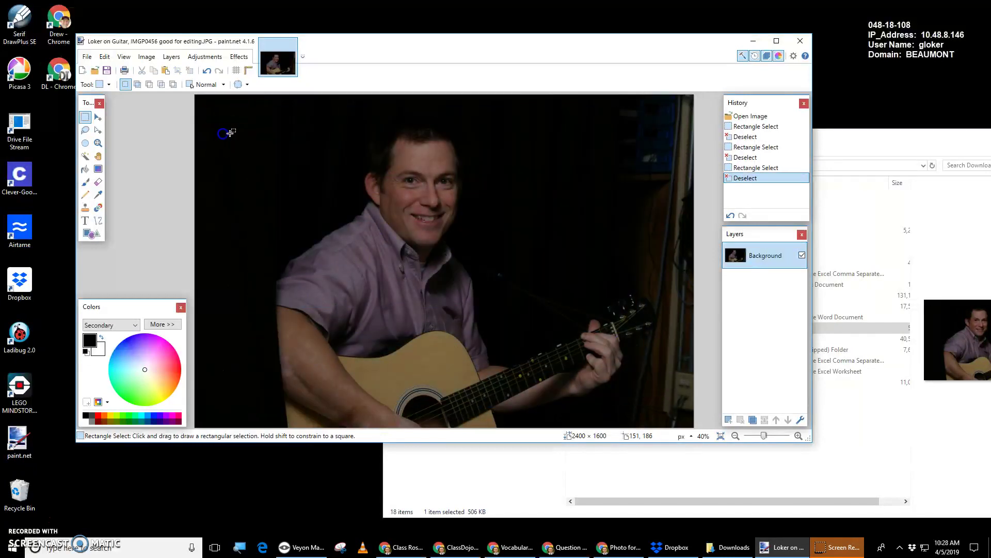
pyautogui.moveTo(258, 120); pyautogui.dragTo(670, 416)
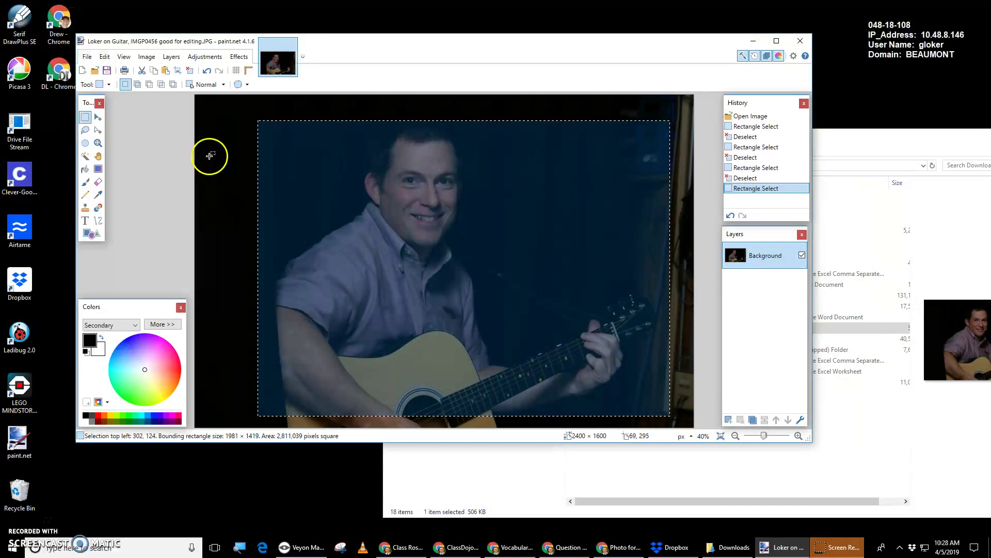
pyautogui.click(178, 71)
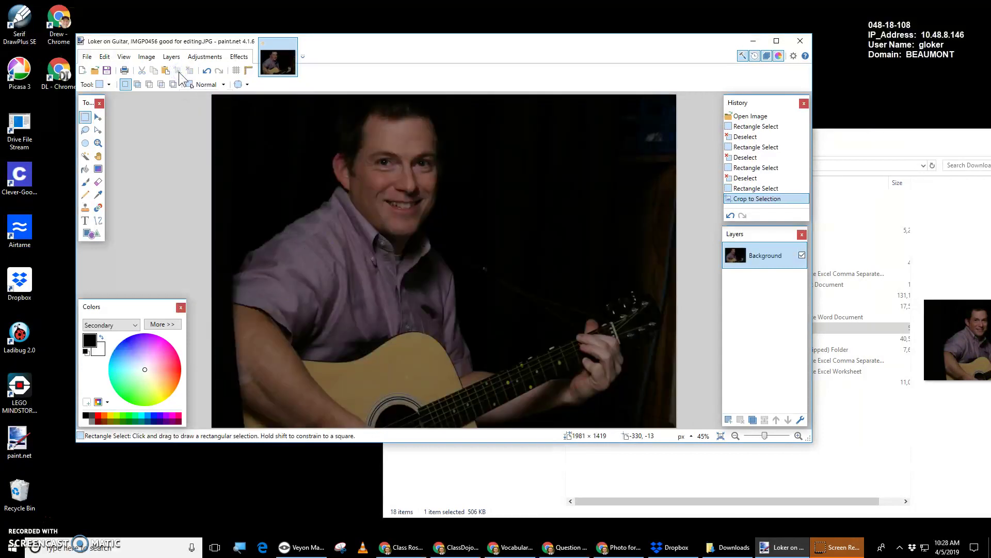
pyautogui.click(204, 58)
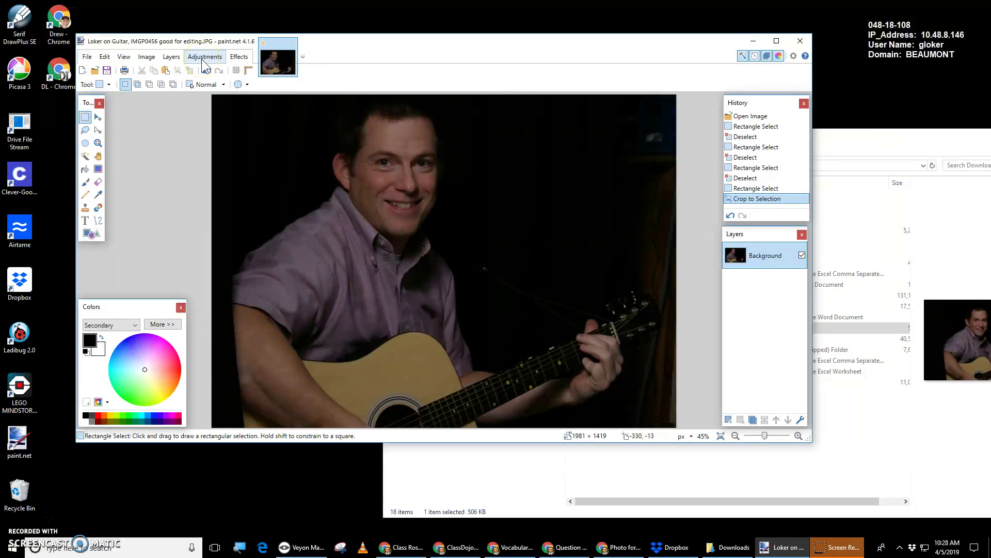
# Step: Open the Levels adjustment, move its dialog aside and preview the Auto correction
pyautogui.click(203, 59)
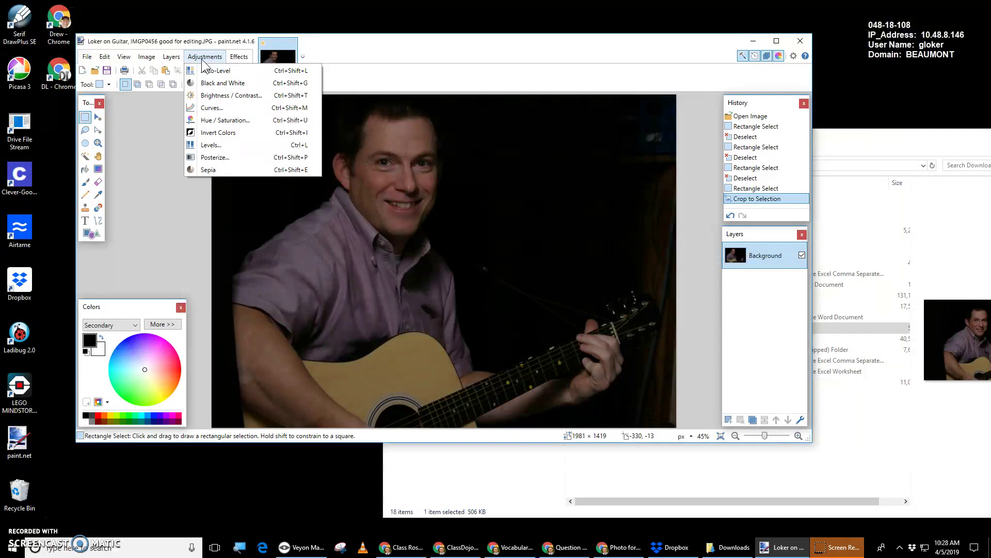
pyautogui.click(213, 106)
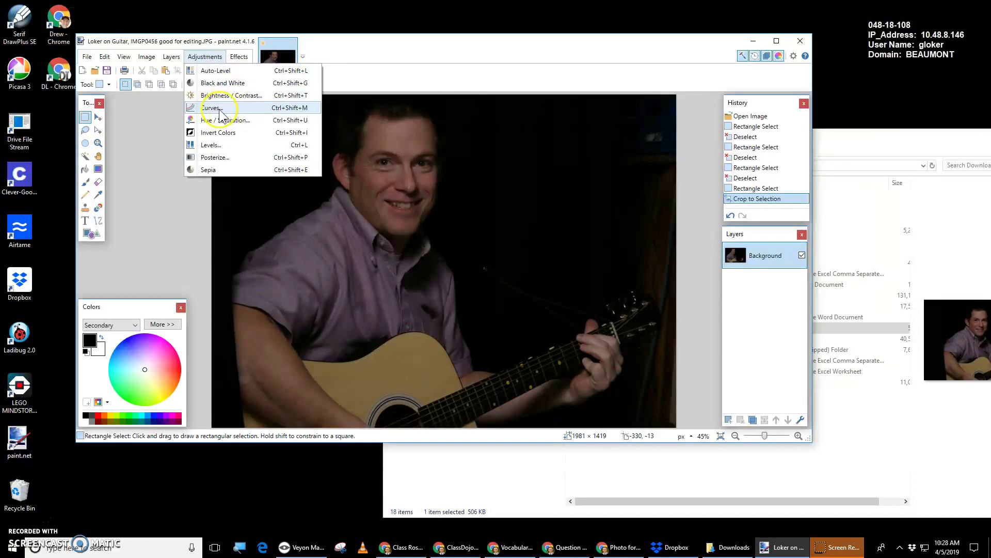
pyautogui.click(240, 151)
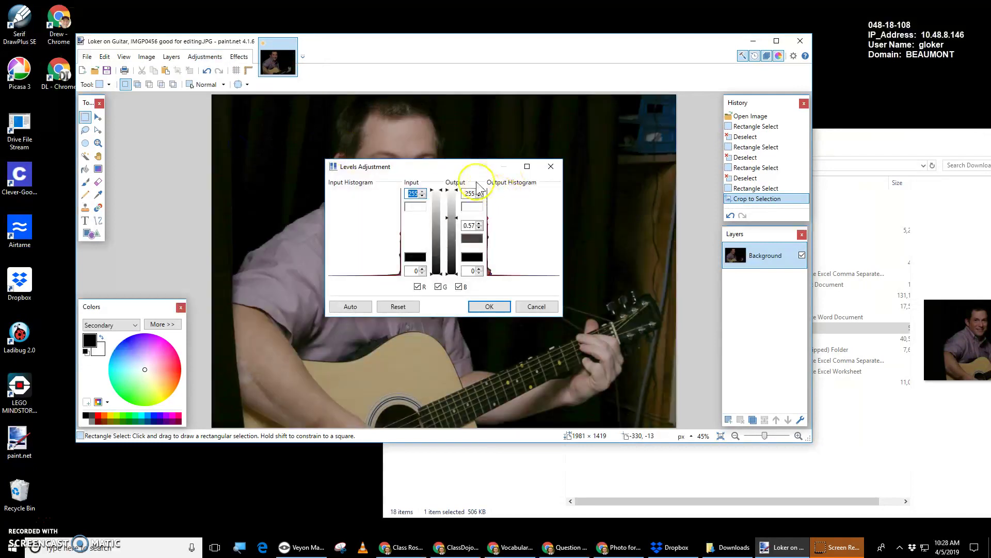
pyautogui.moveTo(412, 169); pyautogui.dragTo(554, 182)
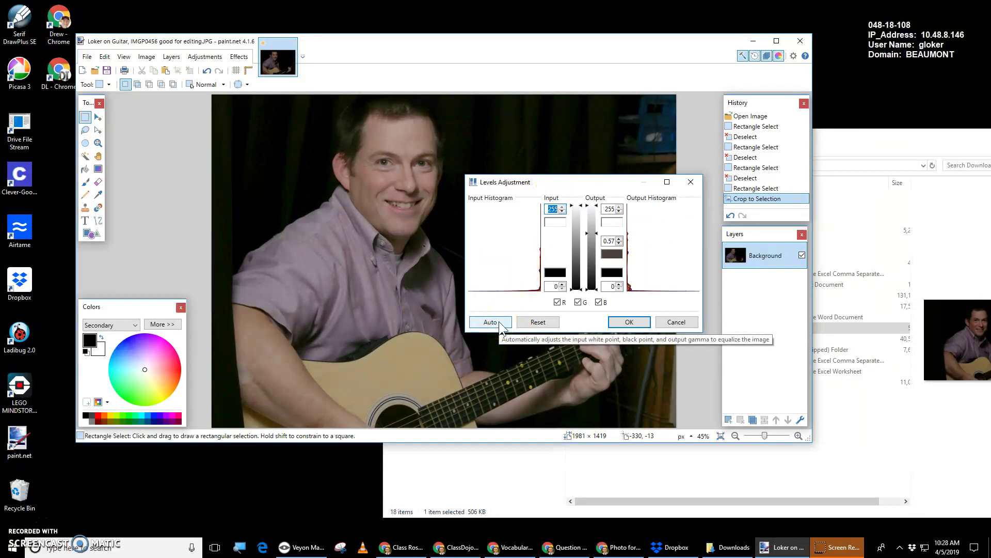
pyautogui.click(524, 321)
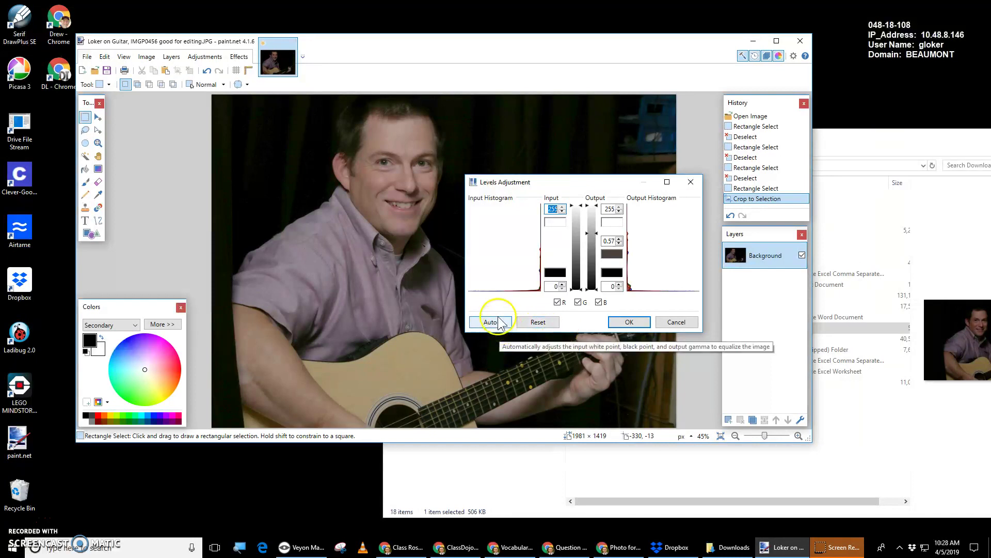
# Step: Apply Levels with gamma about 0.58, output white 237 and output black 26
pyautogui.click(543, 325)
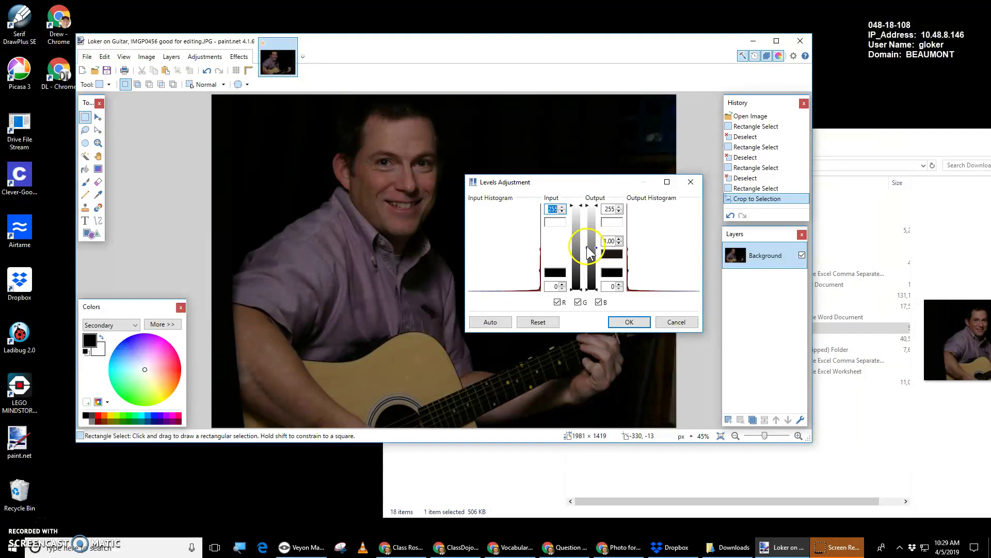
pyautogui.moveTo(588, 247); pyautogui.dragTo(588, 234)
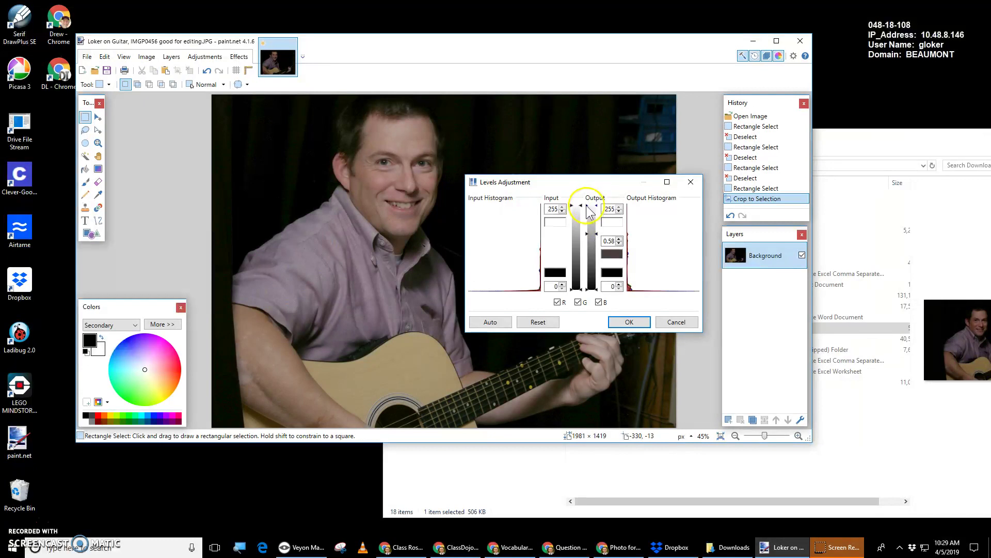
pyautogui.moveTo(588, 206)
pyautogui.mouseDown()
pyautogui.moveTo(592, 230)
pyautogui.moveTo(591, 191)
pyautogui.mouseUp()
pyautogui.moveTo(589, 293)
pyautogui.mouseDown()
pyautogui.moveTo(594, 270)
pyautogui.moveTo(597, 303)
pyautogui.mouseUp()
pyautogui.click(590, 237)
pyautogui.moveTo(591, 238); pyautogui.dragTo(591, 232)
pyautogui.click(626, 322)
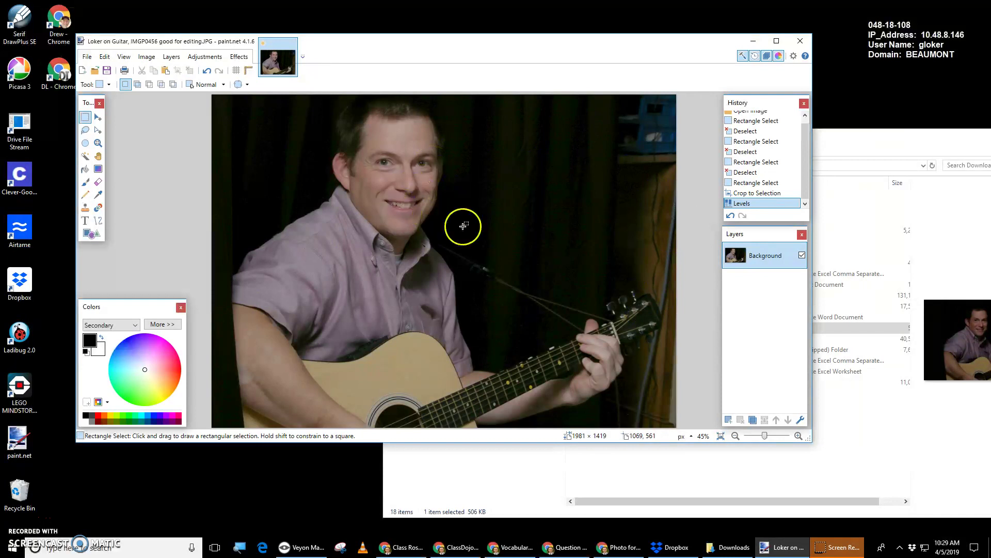
# Step: Zoom to 200% on the guitarist's face and pan until his eyes and nose show
pyautogui.scroll(3, 411, 220)
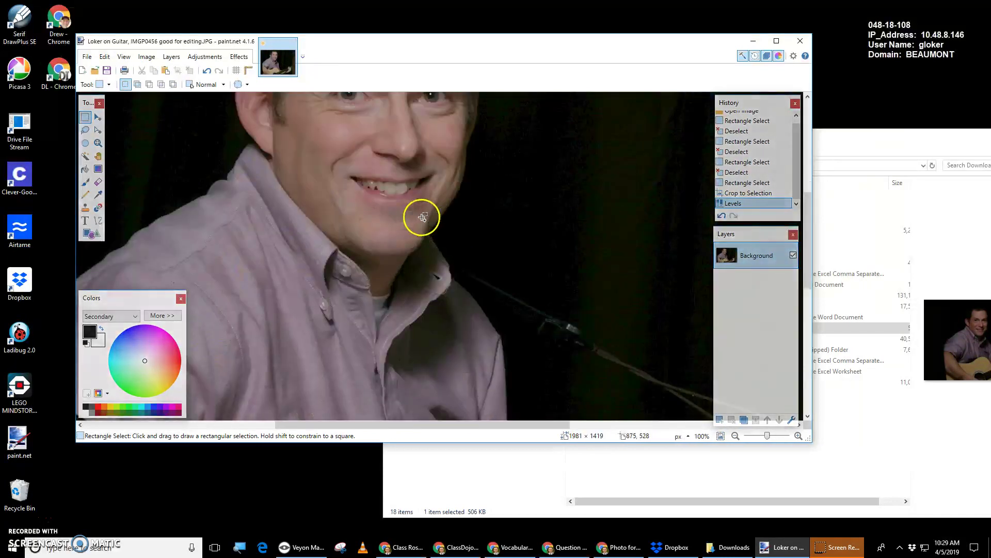
pyautogui.scroll(2, 422, 217)
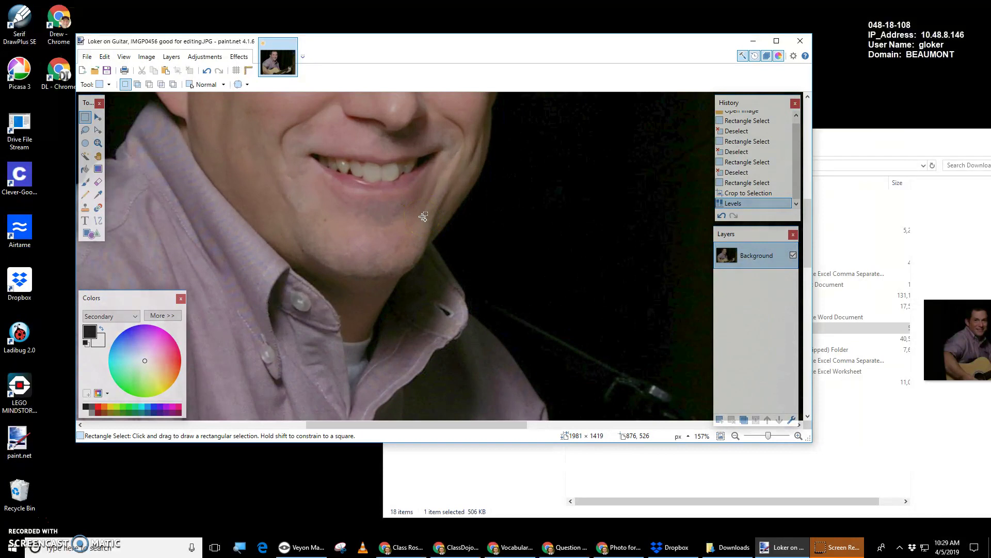
pyautogui.scroll(1, 423, 217)
pyautogui.click(423, 216)
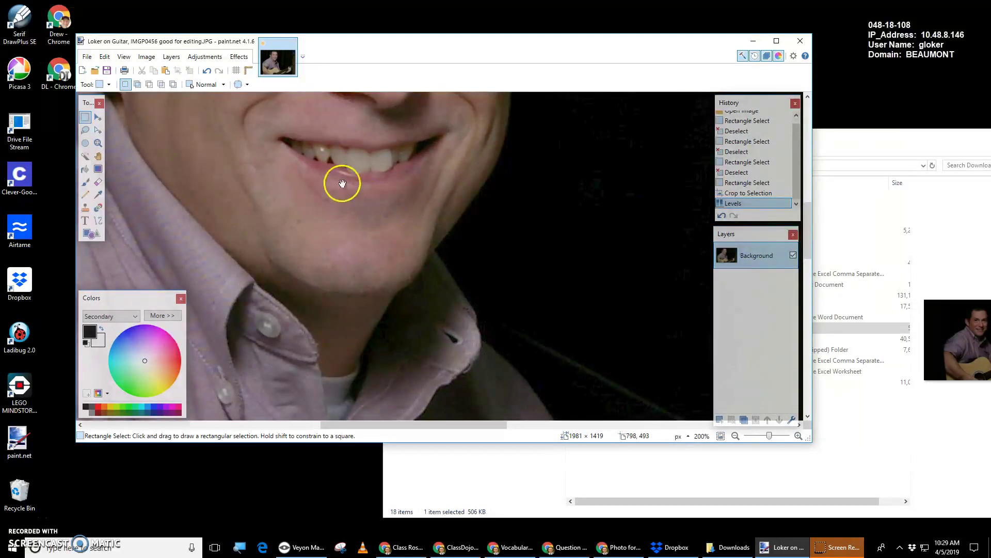
pyautogui.moveTo(338, 134); pyautogui.dragTo(399, 287)
pyautogui.moveTo(338, 184); pyautogui.dragTo(374, 215)
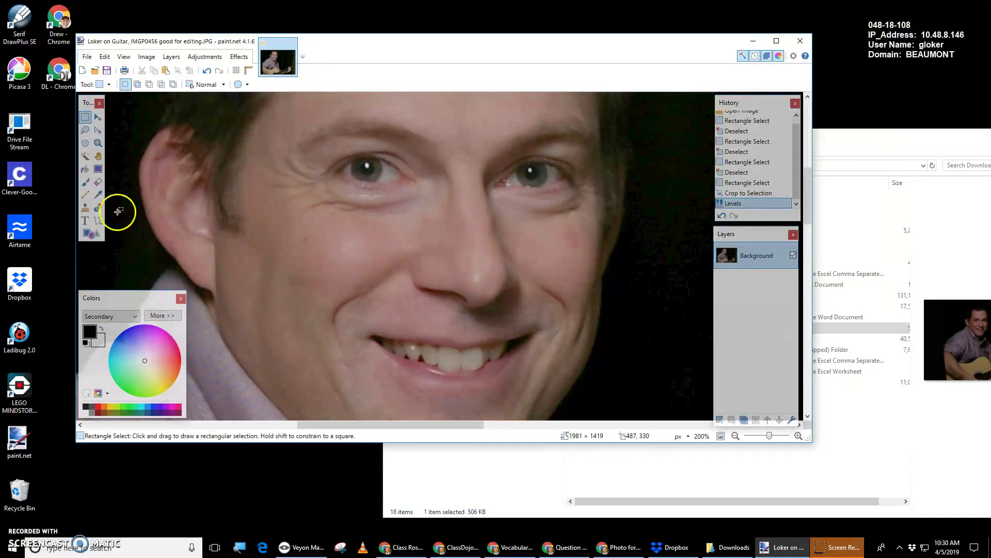
# Step: Set up the Clone Stamp with a low-hardness, 20-pixel brush, keeping the eyes in view
pyautogui.click(86, 208)
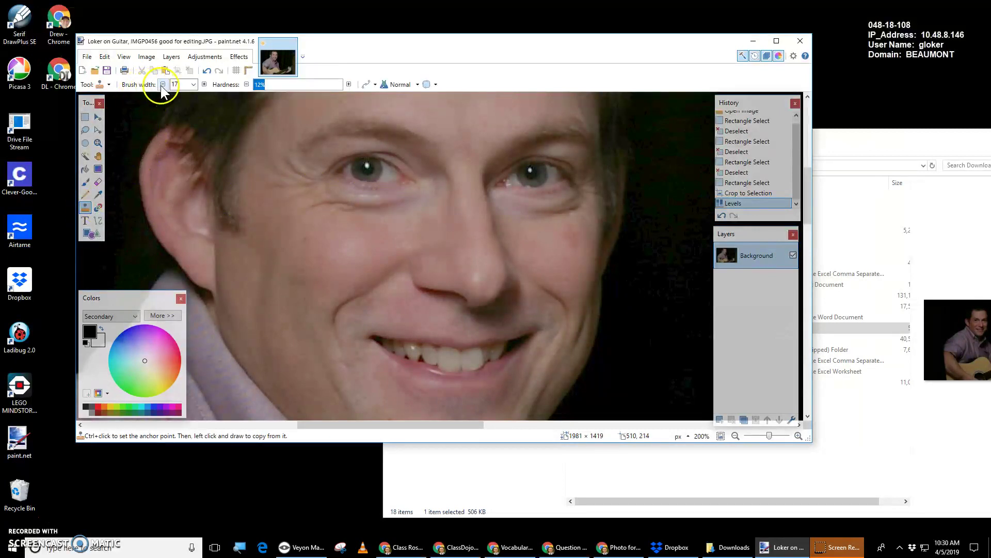
pyautogui.click(194, 85)
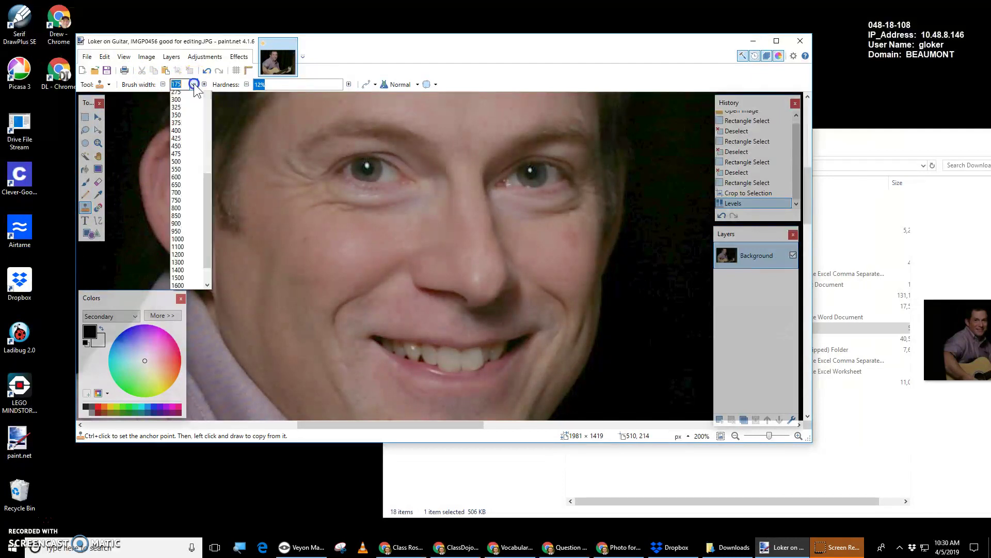
pyautogui.click(293, 84)
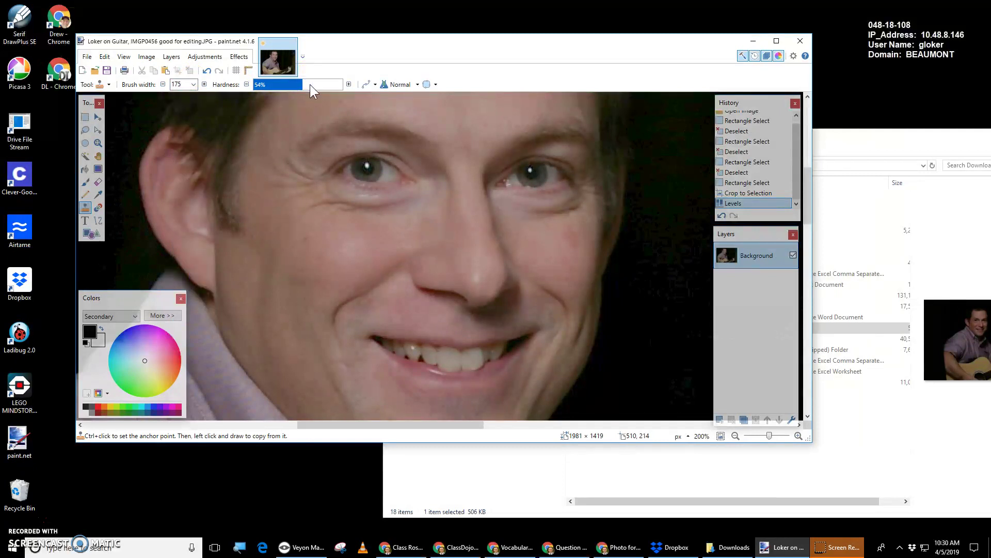
pyautogui.click(264, 84)
pyautogui.click(222, 83)
pyautogui.click(194, 85)
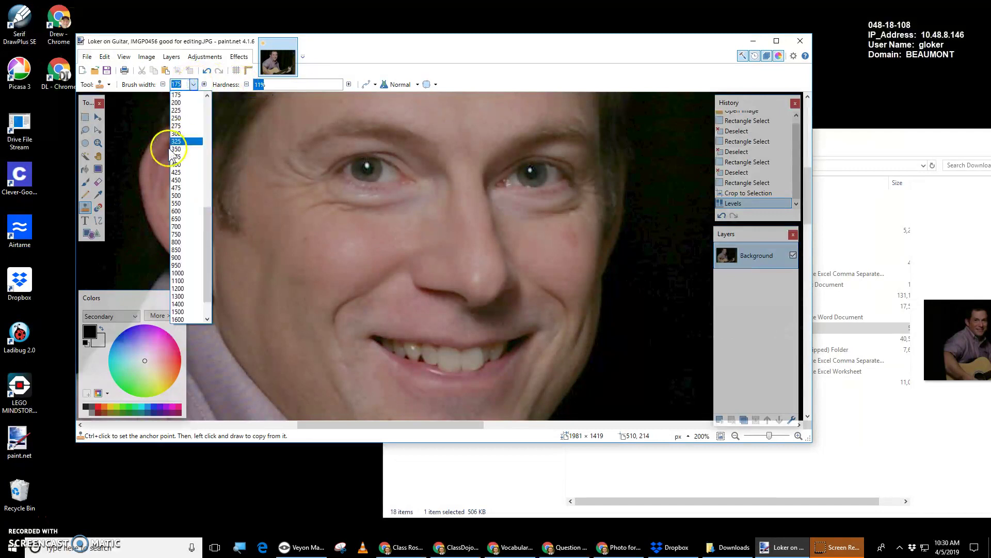
pyautogui.scroll(5, 191, 155)
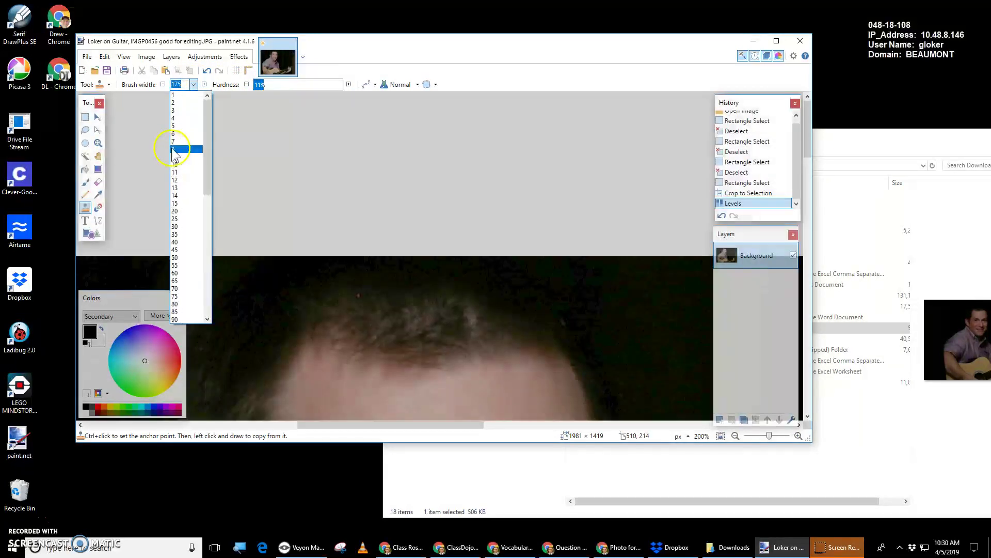
pyautogui.click(189, 211)
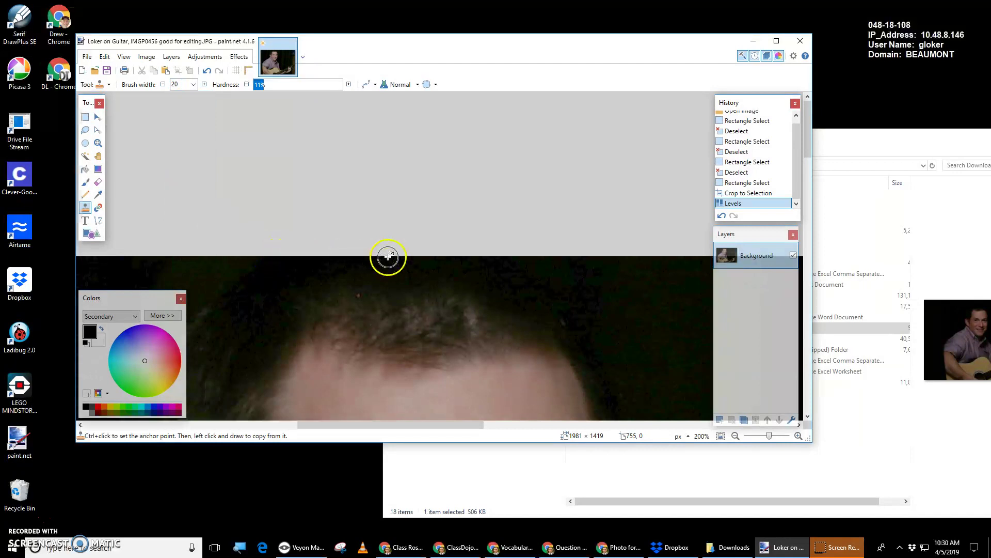
pyautogui.moveTo(405, 328); pyautogui.dragTo(402, 153)
pyautogui.moveTo(361, 308); pyautogui.dragTo(383, 255)
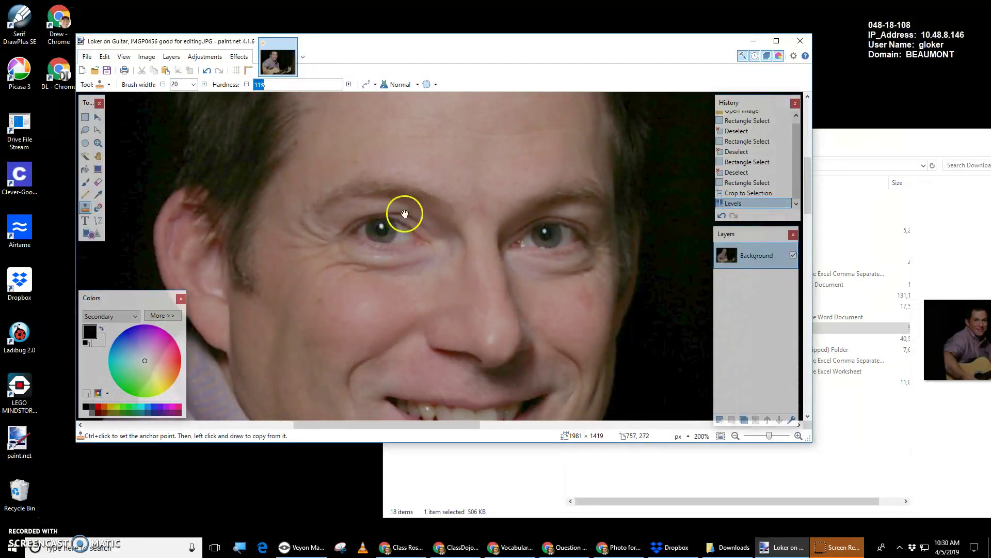
pyautogui.moveTo(403, 215); pyautogui.dragTo(387, 265)
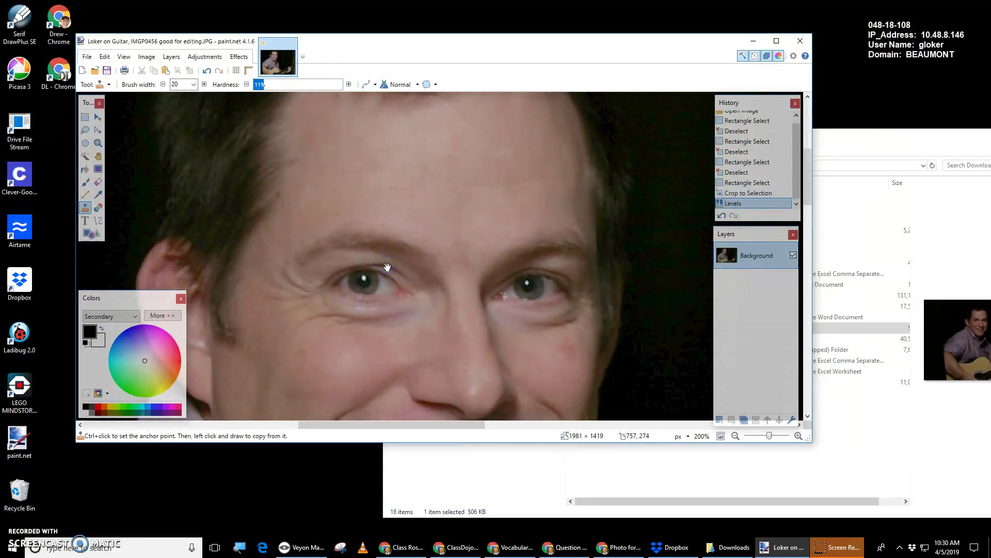
pyautogui.keyDown('ctrl'); pyautogui.click(387, 266); pyautogui.keyUp('ctrl')
pyautogui.keyDown('ctrl'); pyautogui.click(364, 282); pyautogui.keyUp('ctrl')
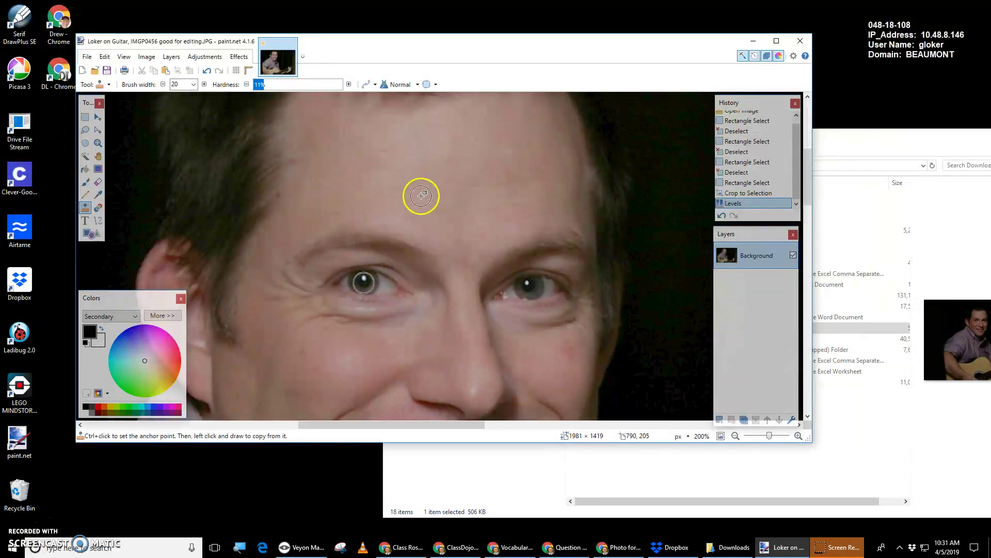
pyautogui.moveTo(421, 196)
pyautogui.mouseDown()
pyautogui.moveTo(442, 184)
pyautogui.moveTo(394, 205)
pyautogui.moveTo(440, 188)
pyautogui.moveTo(364, 285)
pyautogui.moveTo(448, 173)
pyautogui.moveTo(460, 171)
pyautogui.moveTo(461, 189)
pyautogui.moveTo(436, 182)
pyautogui.moveTo(449, 159)
pyautogui.moveTo(477, 171)
pyautogui.moveTo(450, 192)
pyautogui.moveTo(432, 171)
pyautogui.moveTo(471, 169)
pyautogui.moveTo(481, 185)
pyautogui.moveTo(424, 197)
pyautogui.moveTo(424, 173)
pyautogui.moveTo(472, 199)
pyautogui.mouseUp()
pyautogui.moveTo(403, 171)
pyautogui.mouseDown()
pyautogui.moveTo(357, 163)
pyautogui.moveTo(451, 197)
pyautogui.moveTo(500, 197)
pyautogui.moveTo(421, 166)
pyautogui.moveTo(333, 173)
pyautogui.moveTo(381, 190)
pyautogui.moveTo(368, 183)
pyautogui.moveTo(358, 202)
pyautogui.moveTo(355, 170)
pyautogui.moveTo(341, 173)
pyautogui.moveTo(374, 169)
pyautogui.moveTo(341, 165)
pyautogui.moveTo(354, 158)
pyautogui.moveTo(372, 168)
pyautogui.moveTo(365, 154)
pyautogui.moveTo(361, 177)
pyautogui.mouseUp()
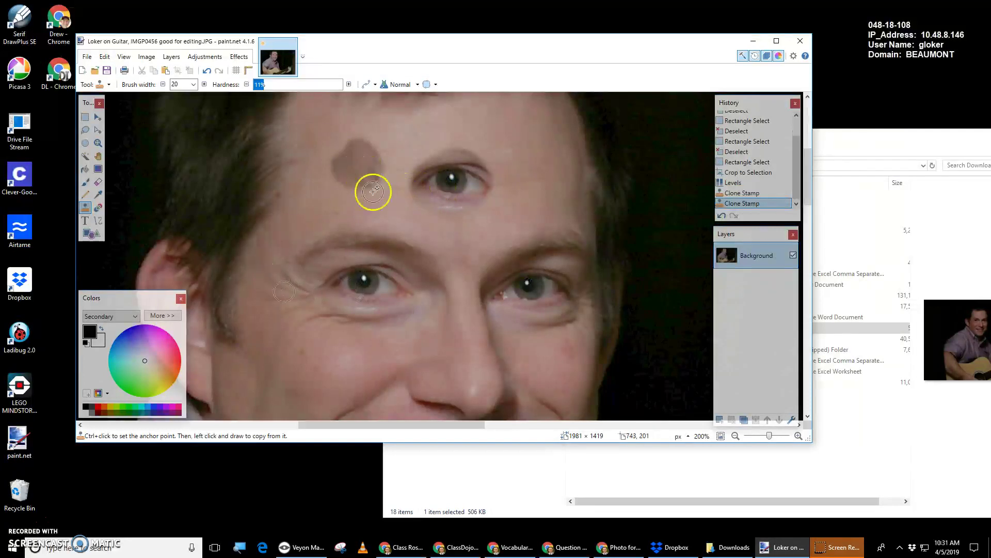
pyautogui.moveTo(365, 283); pyautogui.dragTo(366, 280)
pyautogui.moveTo(346, 164)
pyautogui.mouseDown()
pyautogui.moveTo(372, 166)
pyautogui.moveTo(371, 177)
pyautogui.moveTo(354, 154)
pyautogui.mouseUp()
pyautogui.moveTo(363, 281); pyautogui.dragTo(365, 278)
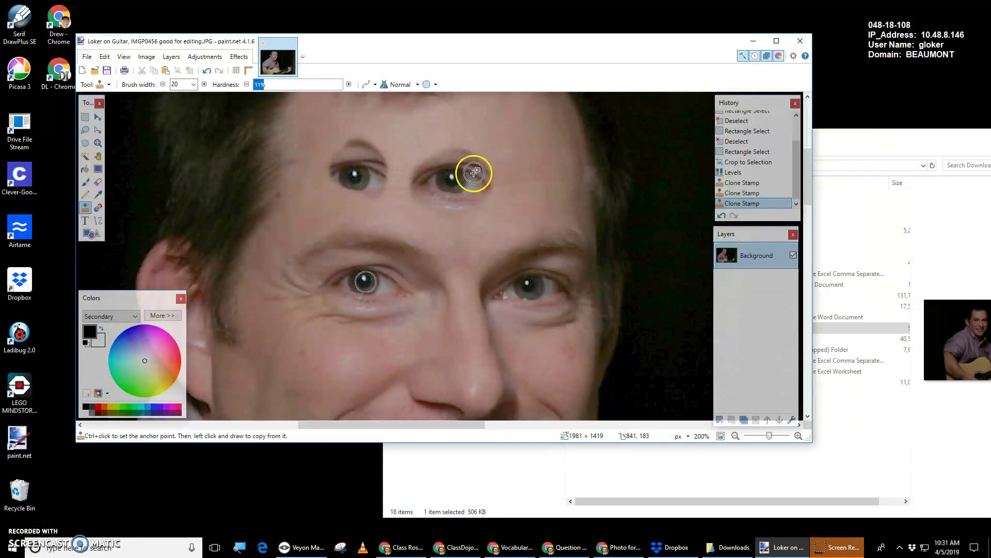
pyautogui.click(523, 168)
pyautogui.moveTo(523, 167)
pyautogui.mouseDown()
pyautogui.moveTo(500, 174)
pyautogui.moveTo(549, 170)
pyautogui.moveTo(498, 177)
pyautogui.moveTo(537, 181)
pyautogui.moveTo(521, 165)
pyautogui.moveTo(512, 177)
pyautogui.moveTo(514, 164)
pyautogui.moveTo(497, 207)
pyautogui.mouseUp()
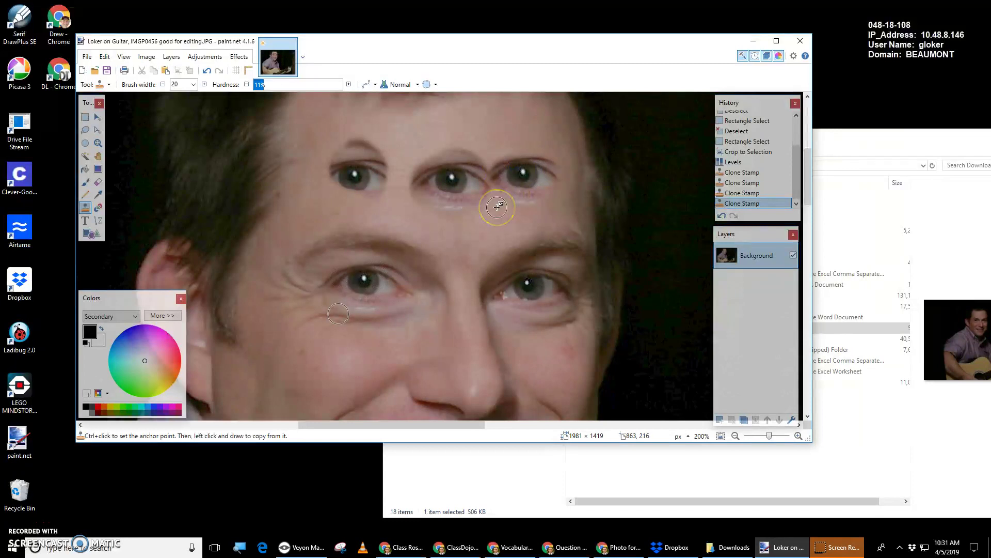
pyautogui.hotkey('ctrl', 'z')
pyautogui.hotkey('ctrl', 'z')
pyautogui.hotkey('ctrl', 'z')
pyautogui.hotkey('ctrl', 'z')
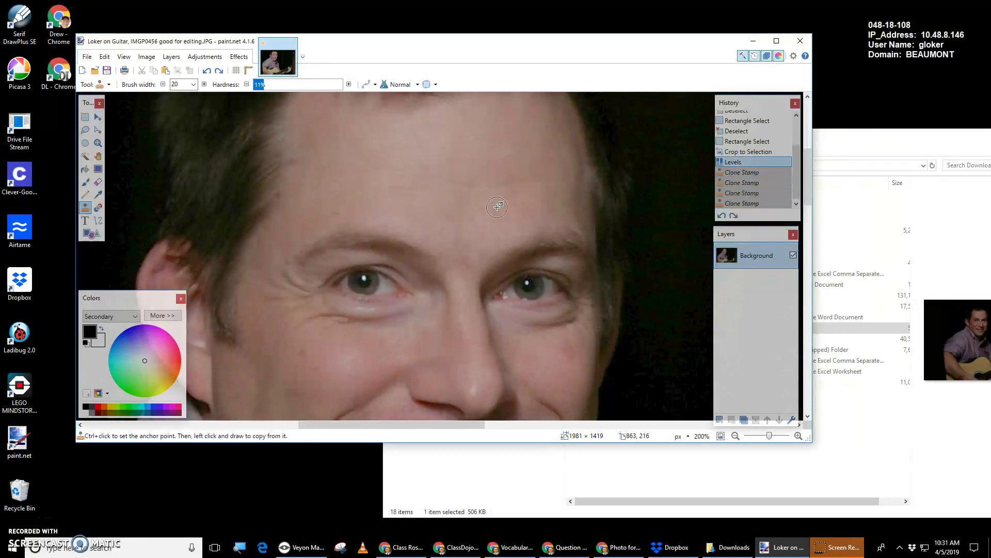
# Step: Sample clean cheek skin and clone it over the bags under the left eye
pyautogui.moveTo(380, 292); pyautogui.dragTo(398, 200)
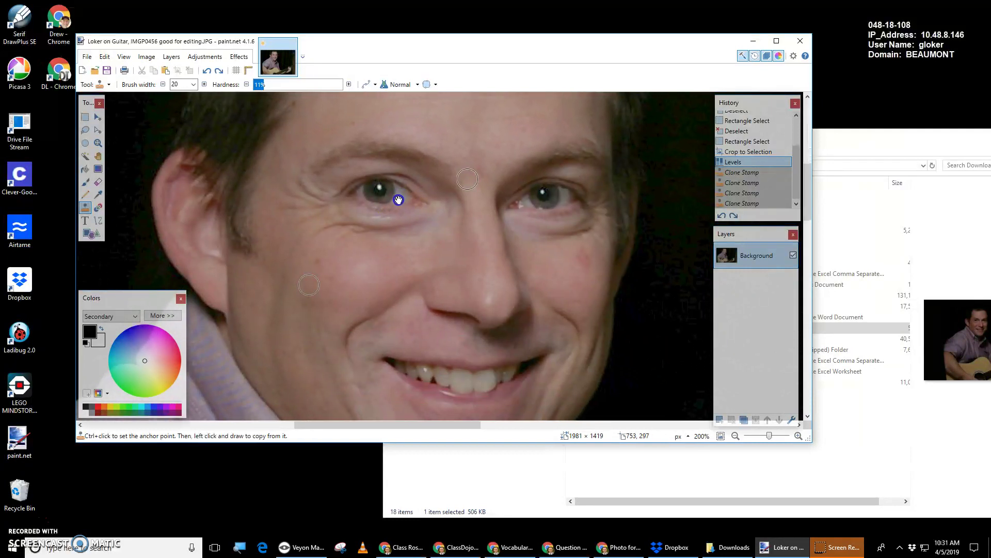
pyautogui.keyDown('ctrl'); pyautogui.click(341, 249); pyautogui.keyUp('ctrl')
pyautogui.moveTo(340, 248)
pyautogui.mouseDown()
pyautogui.moveTo(336, 224)
pyautogui.moveTo(350, 223)
pyautogui.mouseUp()
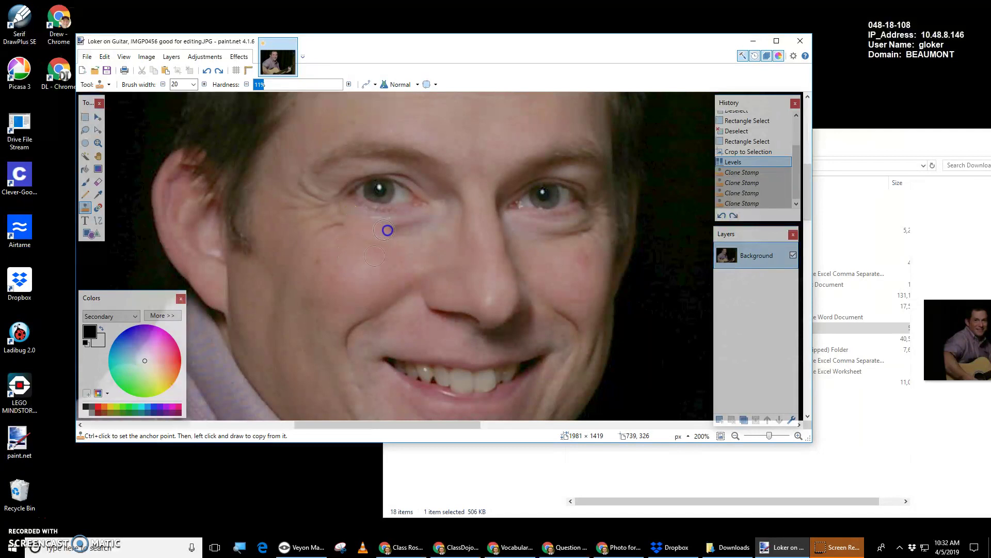
pyautogui.moveTo(411, 251); pyautogui.dragTo(419, 250)
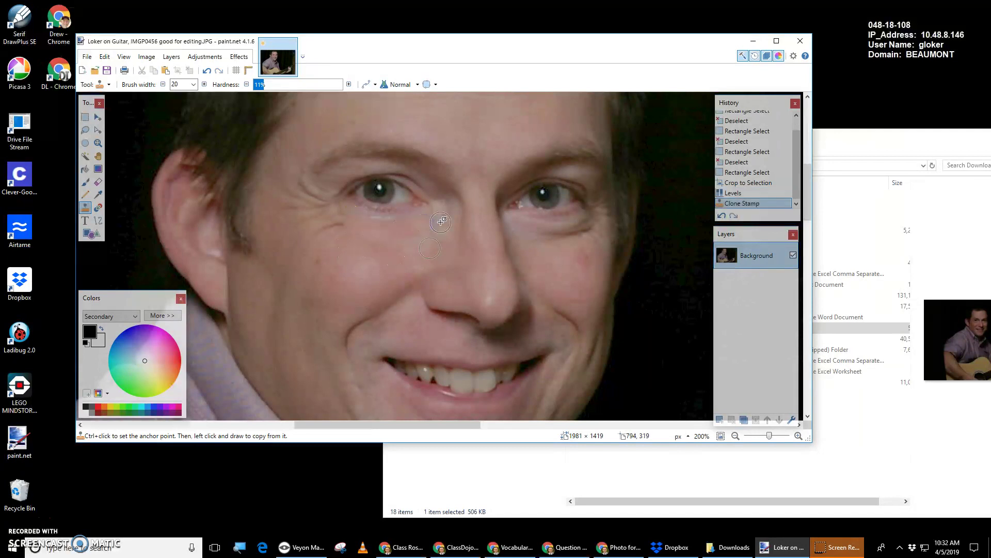
pyautogui.moveTo(441, 221)
pyautogui.mouseDown()
pyautogui.moveTo(379, 223)
pyautogui.moveTo(366, 240)
pyautogui.moveTo(408, 238)
pyautogui.mouseUp()
# Step: Clone over the blemishes across the cheek and dab clean skin under the other eye
pyautogui.moveTo(514, 229)
pyautogui.mouseDown()
pyautogui.moveTo(554, 238)
pyautogui.moveTo(565, 257)
pyautogui.moveTo(543, 259)
pyautogui.moveTo(577, 275)
pyautogui.moveTo(557, 266)
pyautogui.mouseUp()
pyautogui.moveTo(574, 262); pyautogui.dragTo(584, 260)
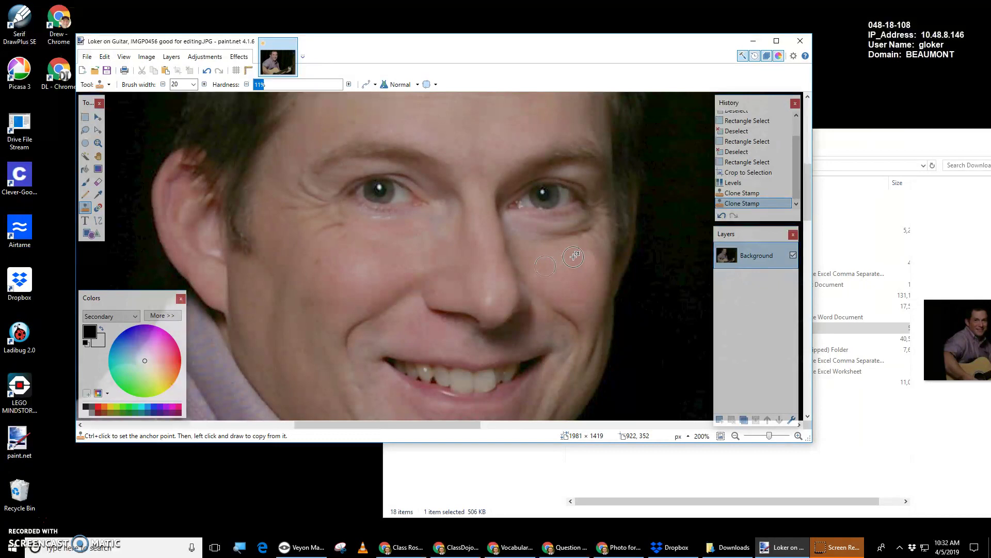
pyautogui.moveTo(571, 241)
pyautogui.mouseDown()
pyautogui.moveTo(519, 229)
pyautogui.moveTo(573, 249)
pyautogui.moveTo(562, 253)
pyautogui.moveTo(574, 234)
pyautogui.moveTo(588, 269)
pyautogui.moveTo(553, 258)
pyautogui.mouseUp()
pyautogui.keyDown('ctrl'); pyautogui.click(580, 248); pyautogui.keyUp('ctrl')
pyautogui.keyDown('ctrl'); pyautogui.click(576, 234); pyautogui.keyUp('ctrl')
pyautogui.keyDown('ctrl'); pyautogui.click(569, 258); pyautogui.keyUp('ctrl')
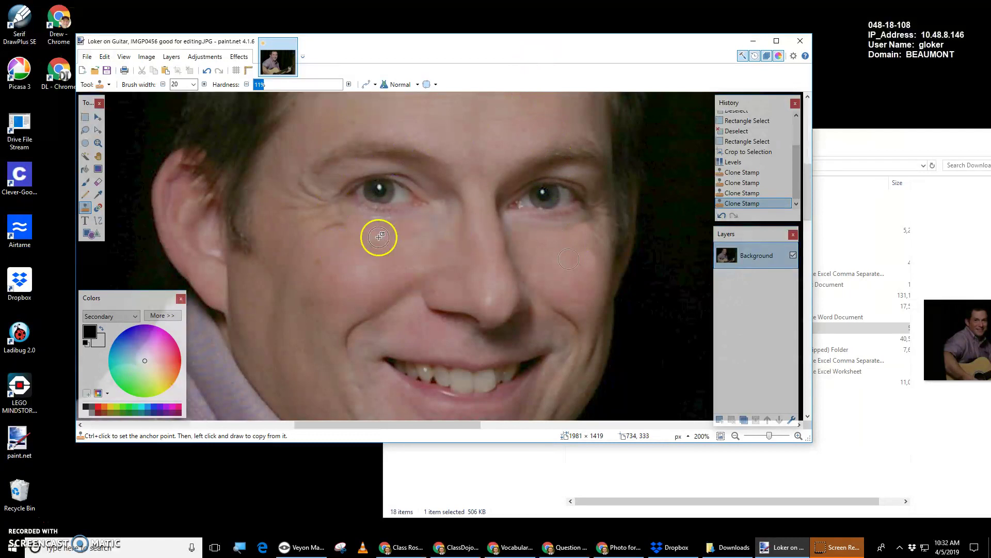
# Step: Resample clean skin and smooth the eye-corner wrinkles and right-cheek blemishes
pyautogui.keyDown('ctrl'); pyautogui.click(345, 248); pyautogui.keyUp('ctrl')
pyautogui.moveTo(327, 231); pyautogui.dragTo(347, 228)
pyautogui.moveTo(536, 261); pyautogui.dragTo(566, 250)
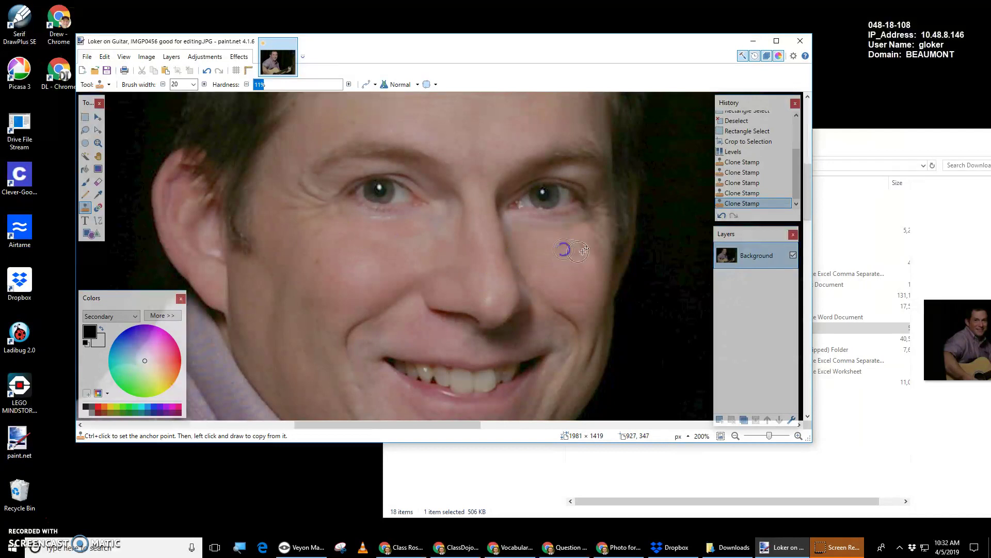
pyautogui.moveTo(585, 312); pyautogui.dragTo(588, 328)
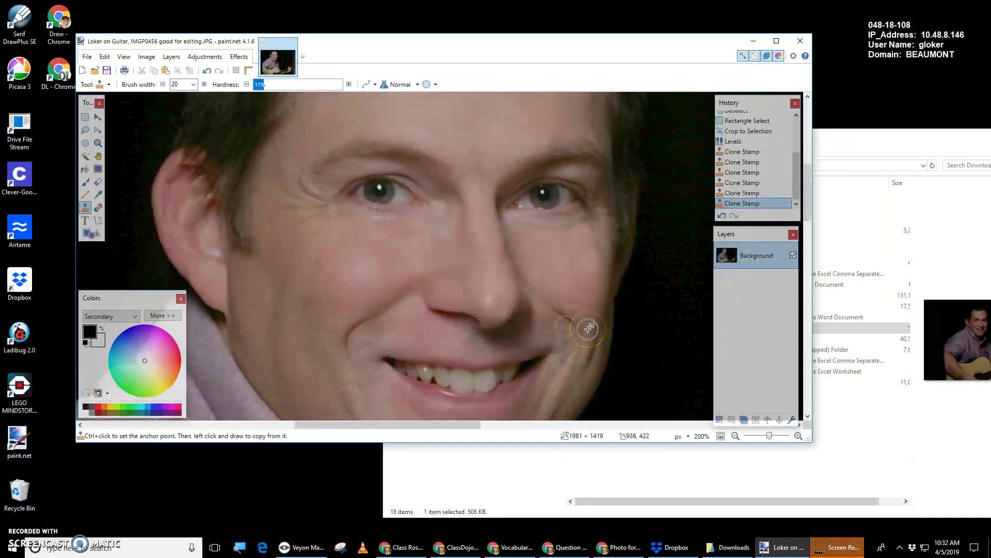
# Step: Fit the whole portrait in view and begin Save As with JPEG kept as the file type
pyautogui.hotkey('ctrl', '0')
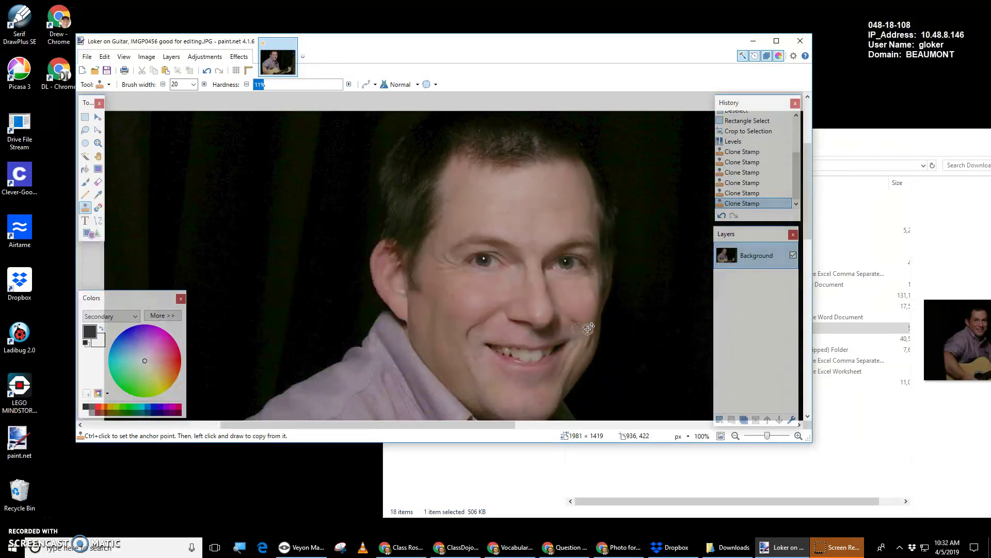
pyautogui.click(93, 58)
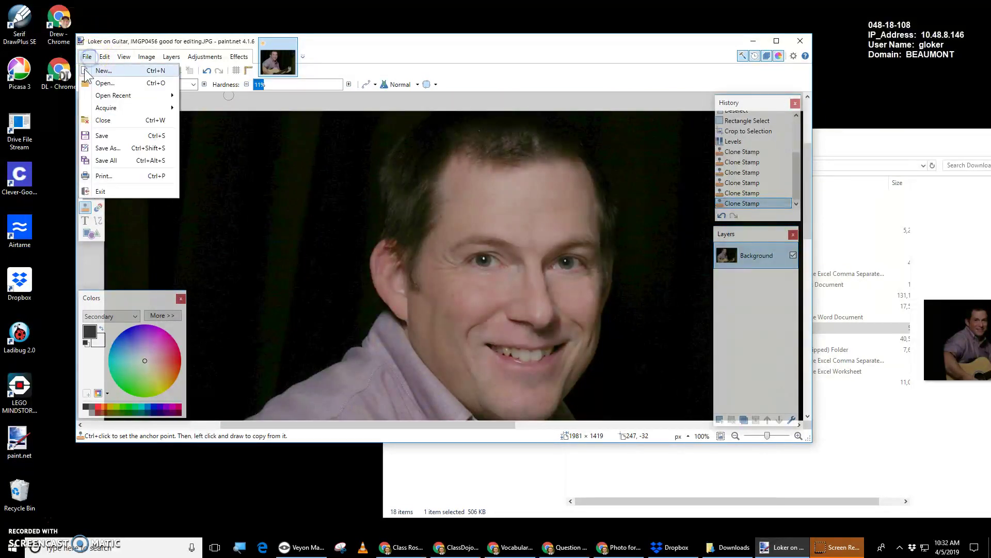
pyautogui.click(113, 148)
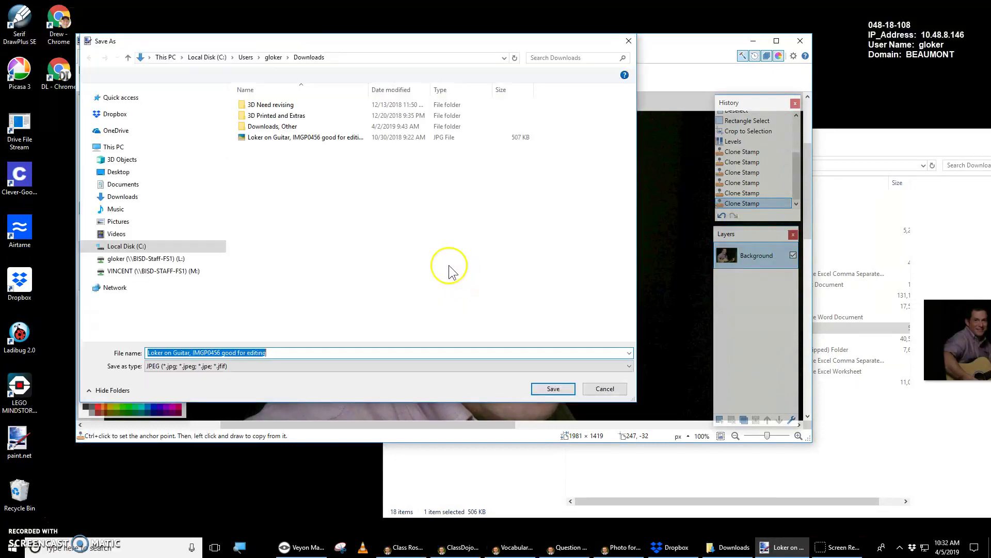
pyautogui.click(279, 355)
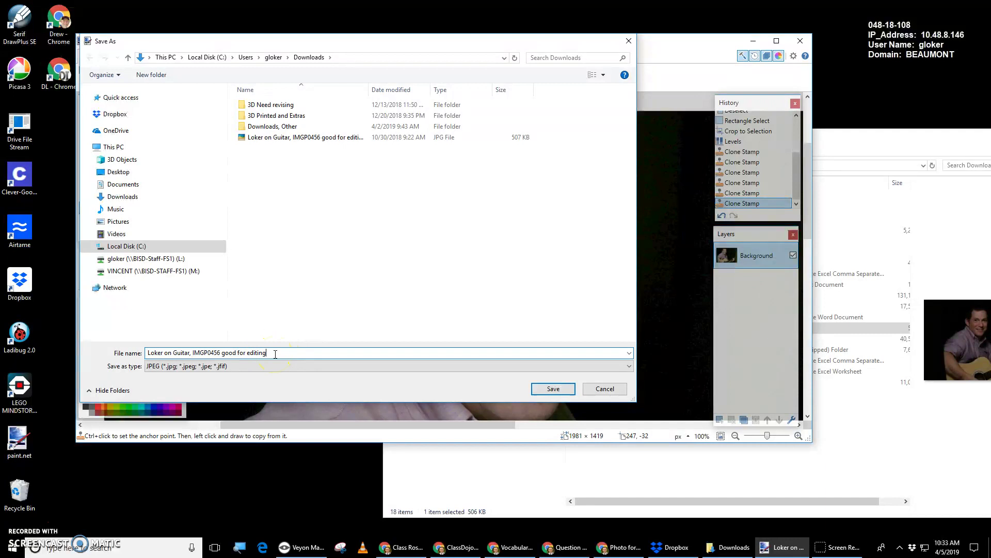
pyautogui.click(203, 367)
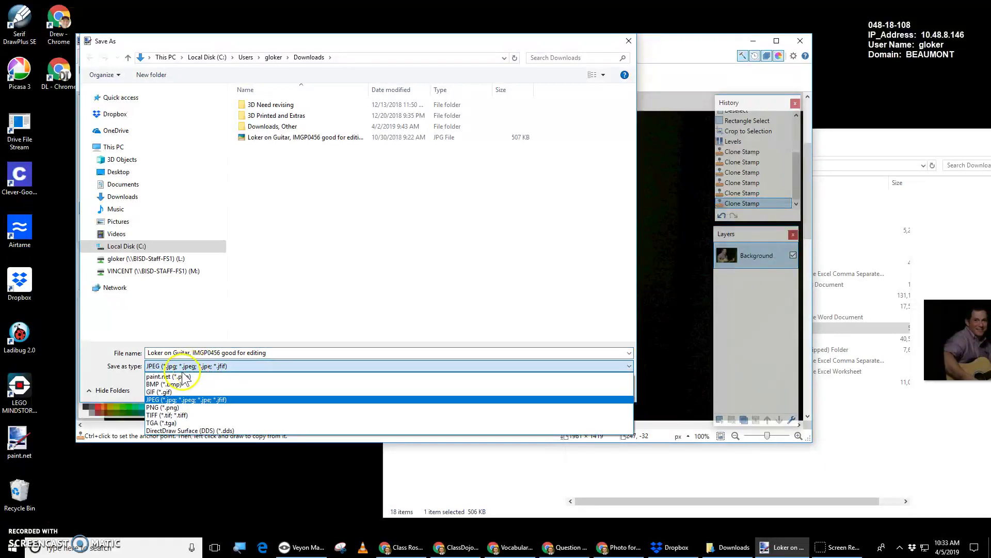
pyautogui.click(182, 398)
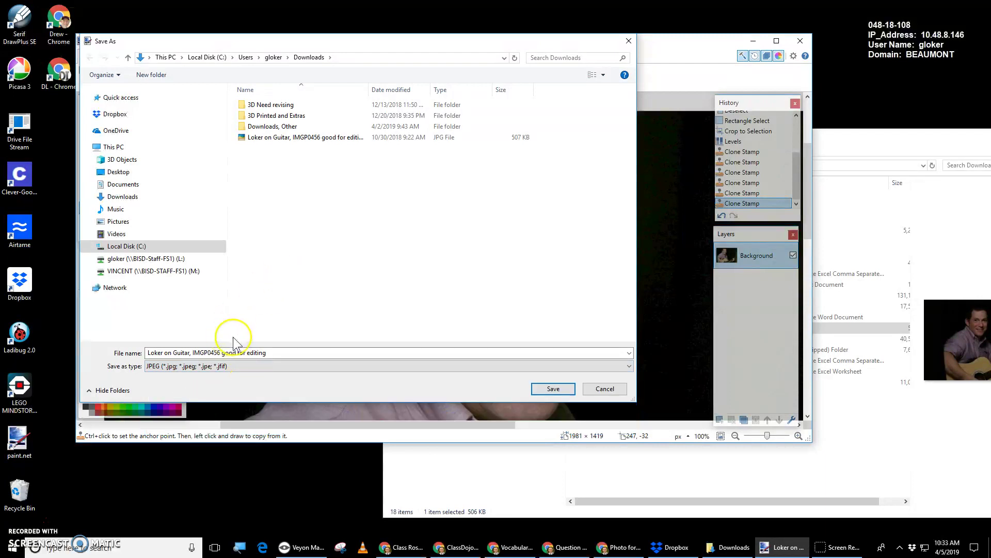
# Step: Extend the file name to a new name and save, bringing up JPEG quality 100
pyautogui.click(278, 350)
pyautogui.click(281, 352)
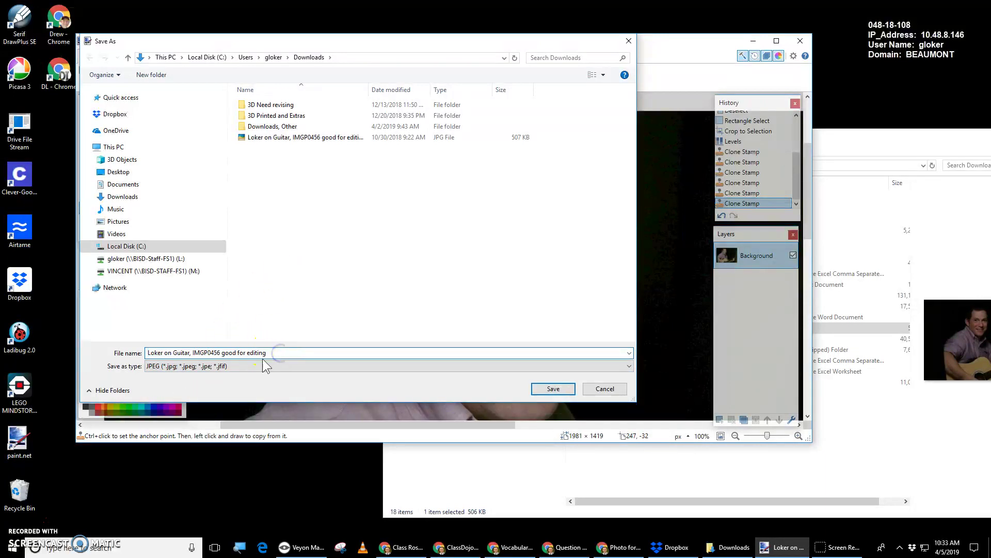
pyautogui.click(281, 354)
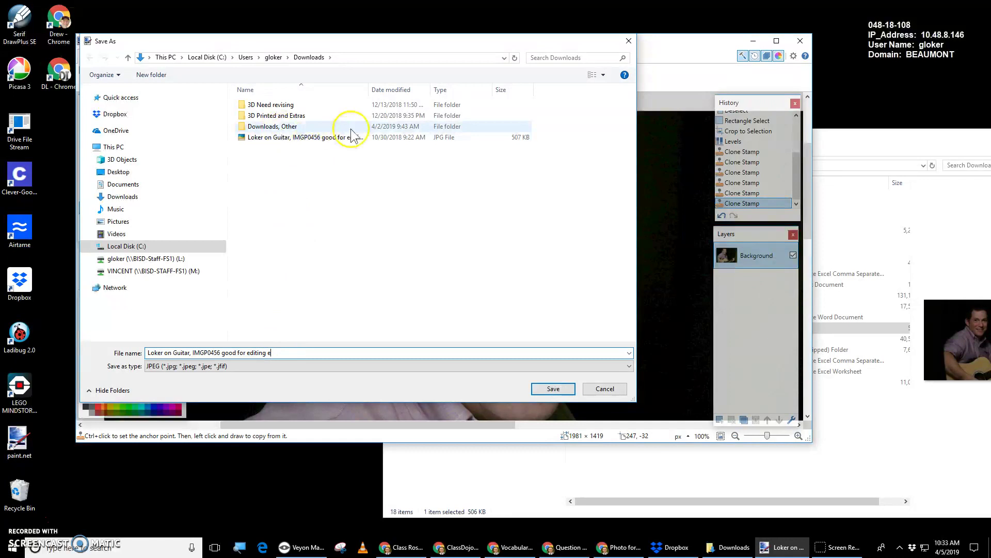
pyautogui.click(552, 391)
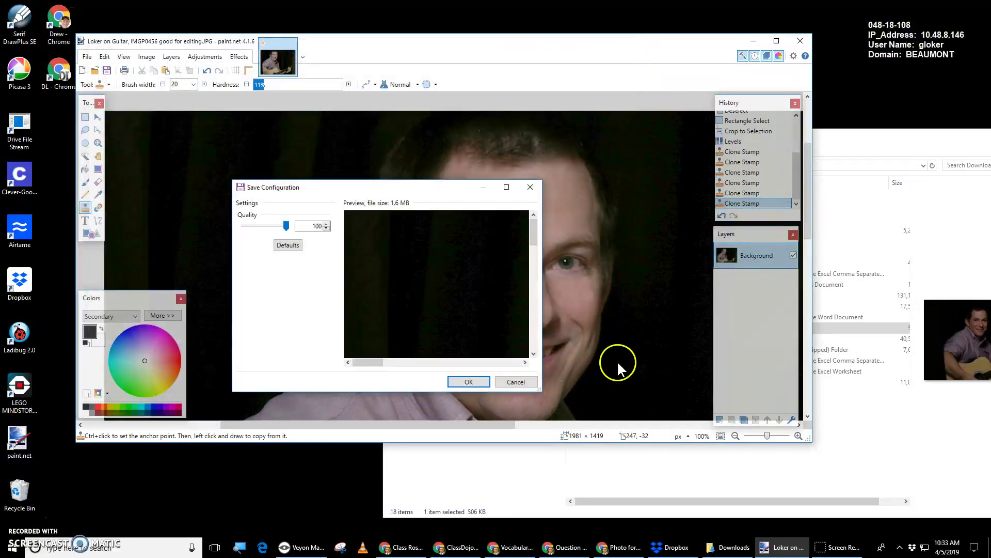